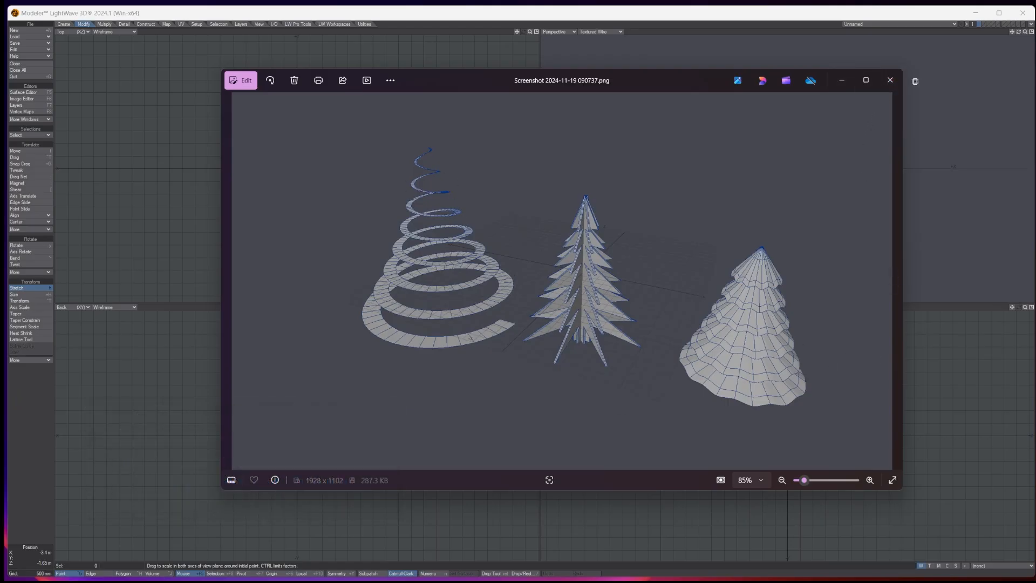
Close the reference picture and assign Tree1.png as the backdrop image of the bottom-right (Right view) region
click(891, 81)
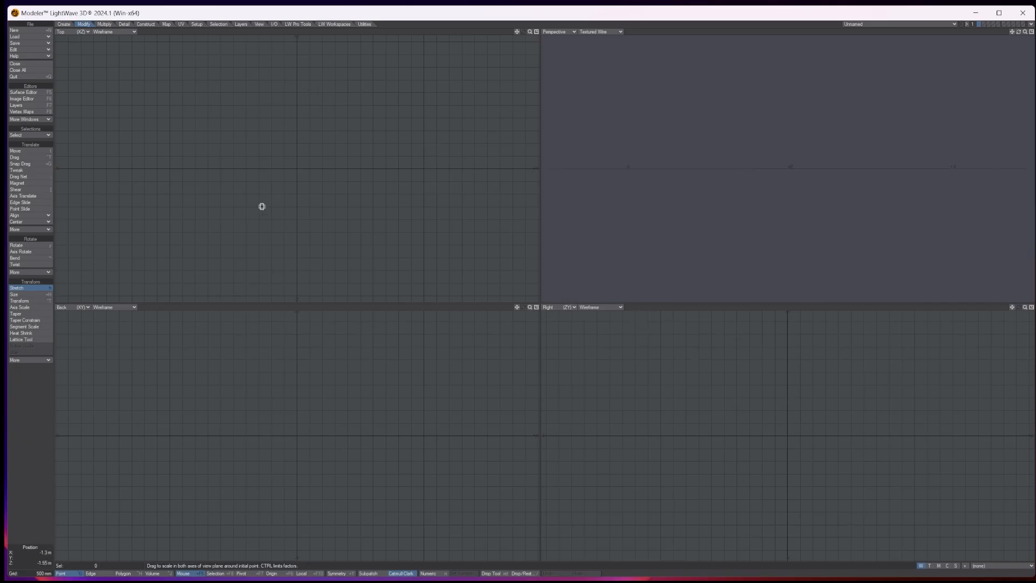
click(24, 50)
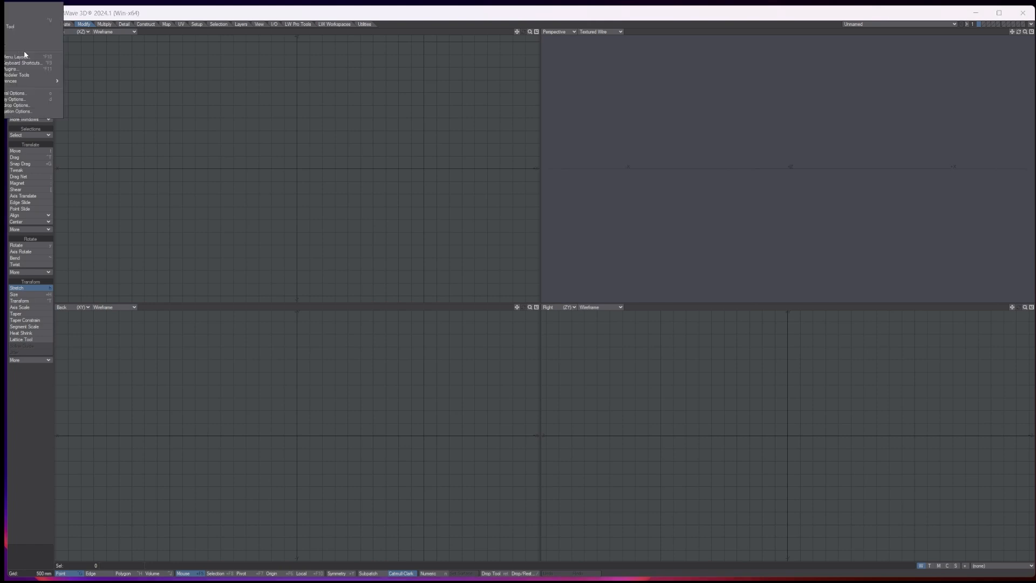
click(24, 105)
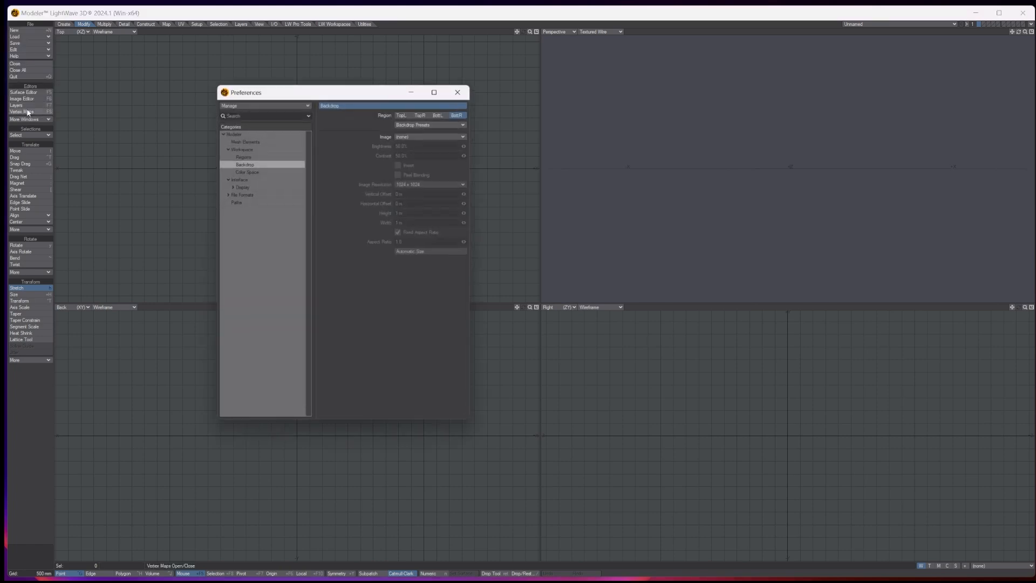
drag(358, 93, 377, 102)
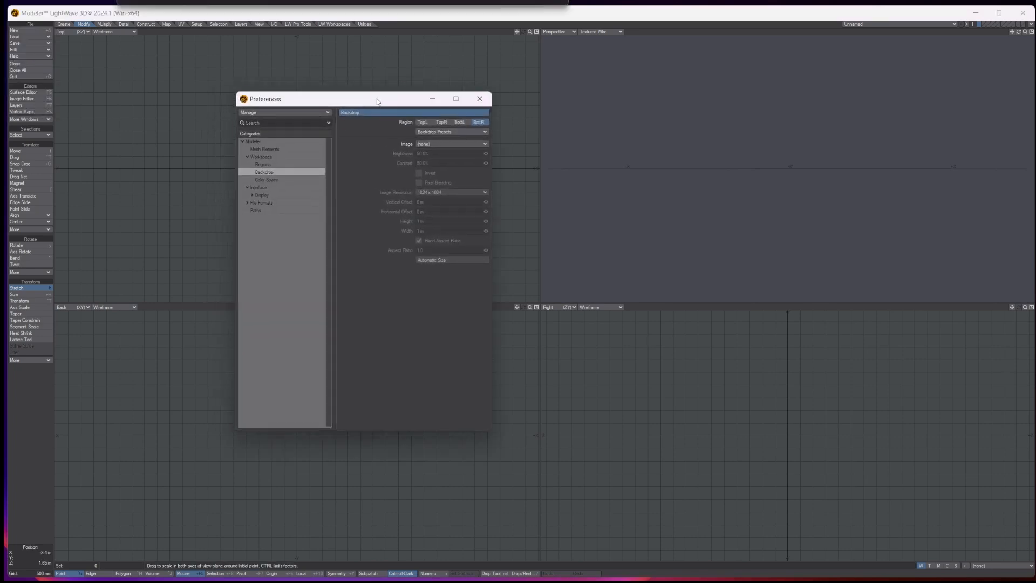
click(477, 123)
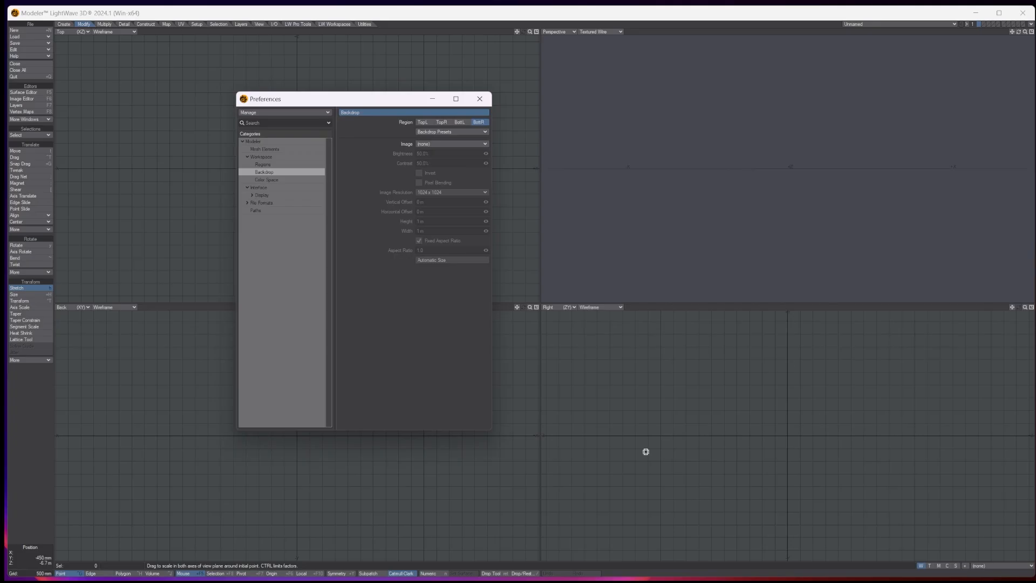
click(429, 144)
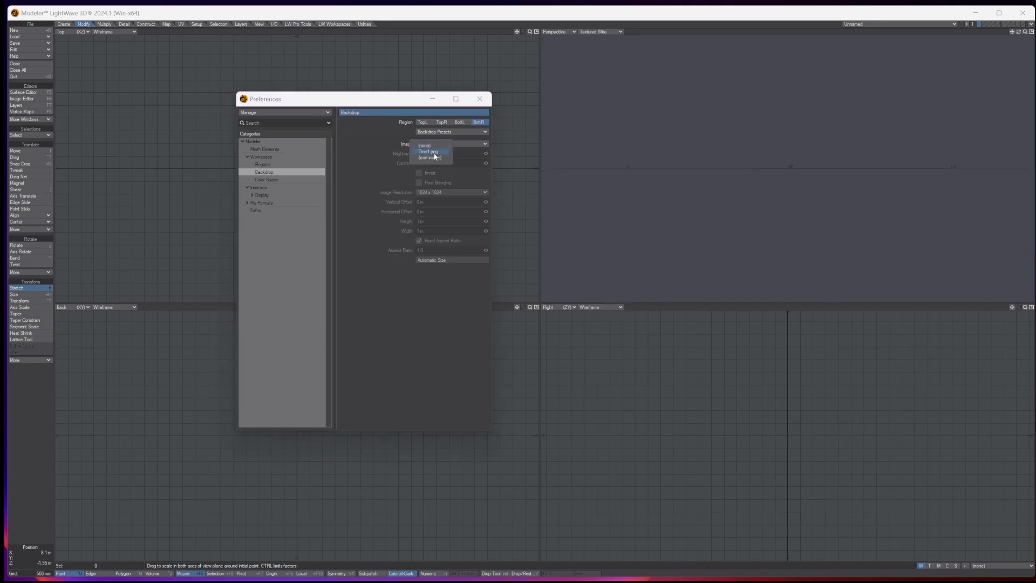
click(429, 152)
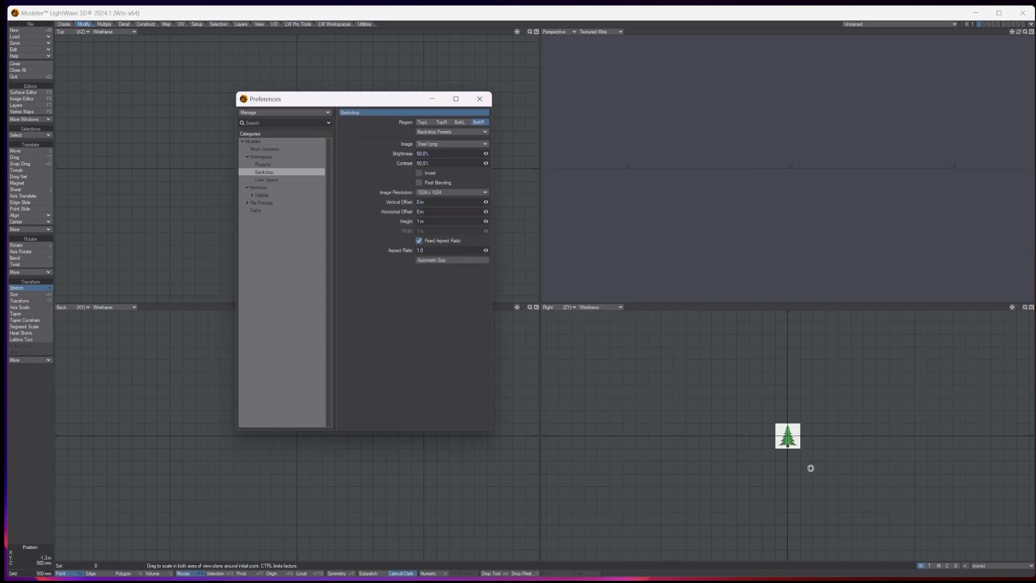
scroll(788, 440, up, 5)
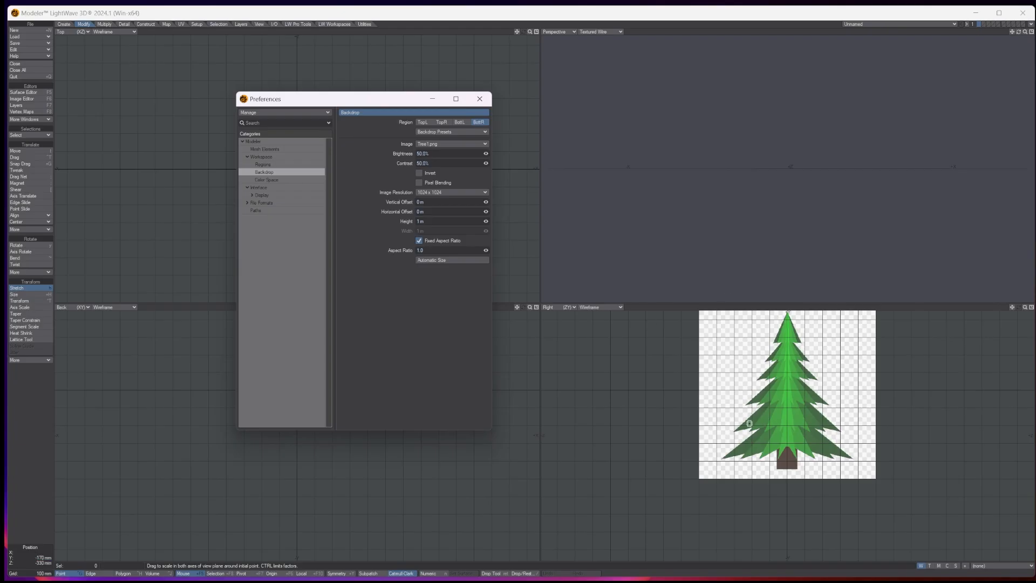
click(481, 100)
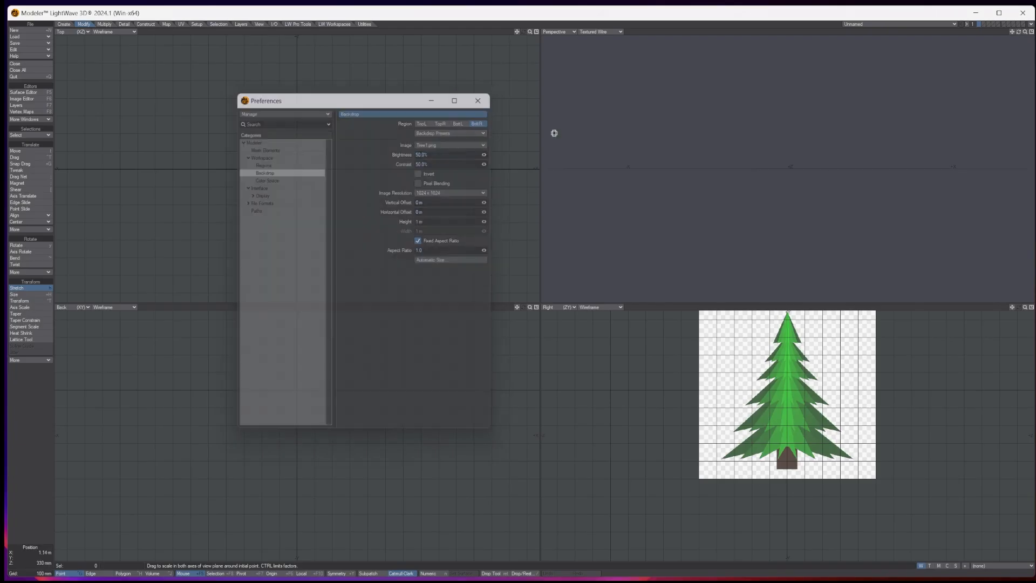
Trace half of the backdrop tree in the Right view as one Pen polygon, from the tip along the branch points to the trunk base and centre line
click(1032, 308)
scroll(594, 171, up, 3)
scroll(594, 172, down, 2)
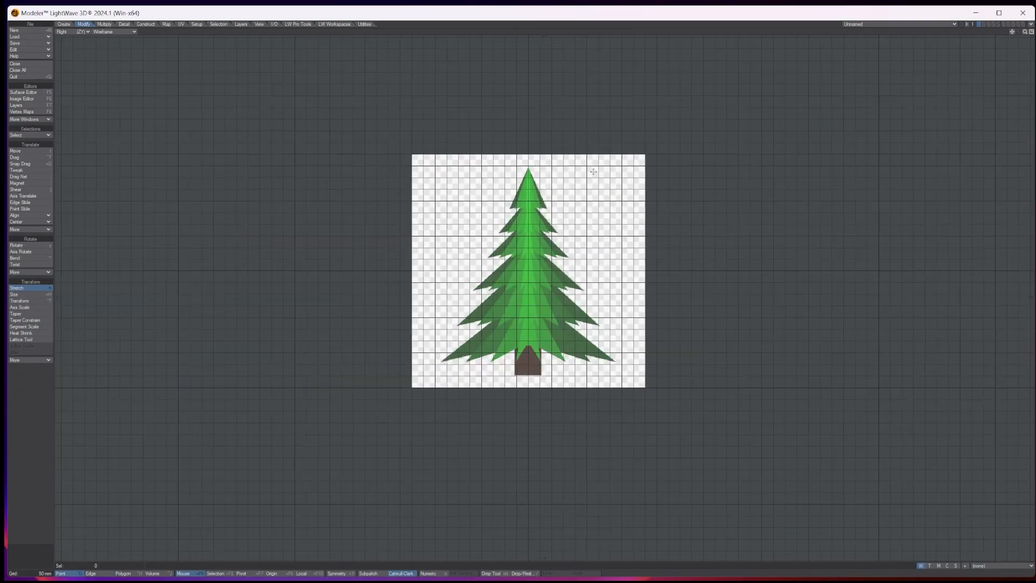
click(64, 25)
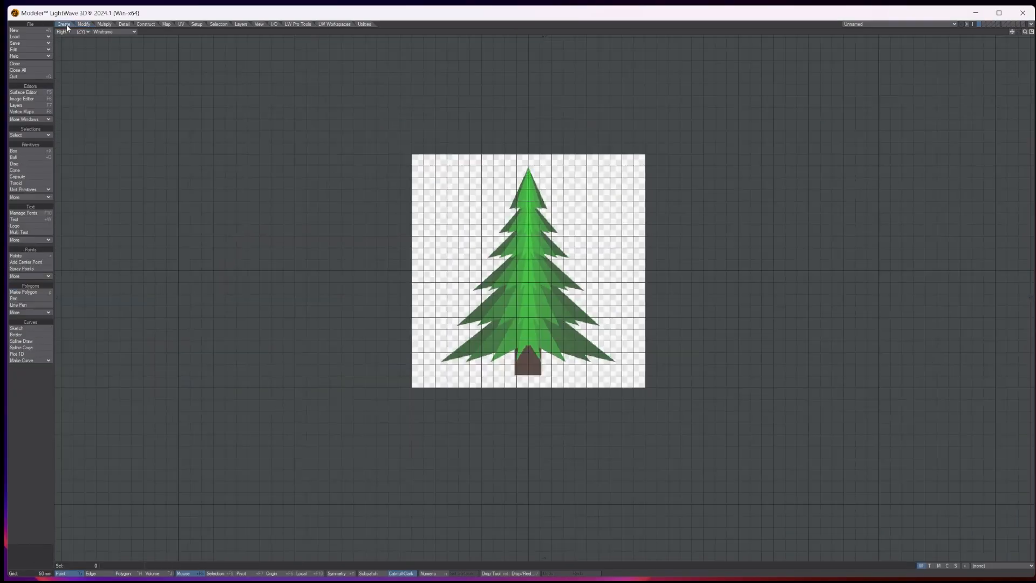
click(25, 296)
scroll(594, 162, up, 2)
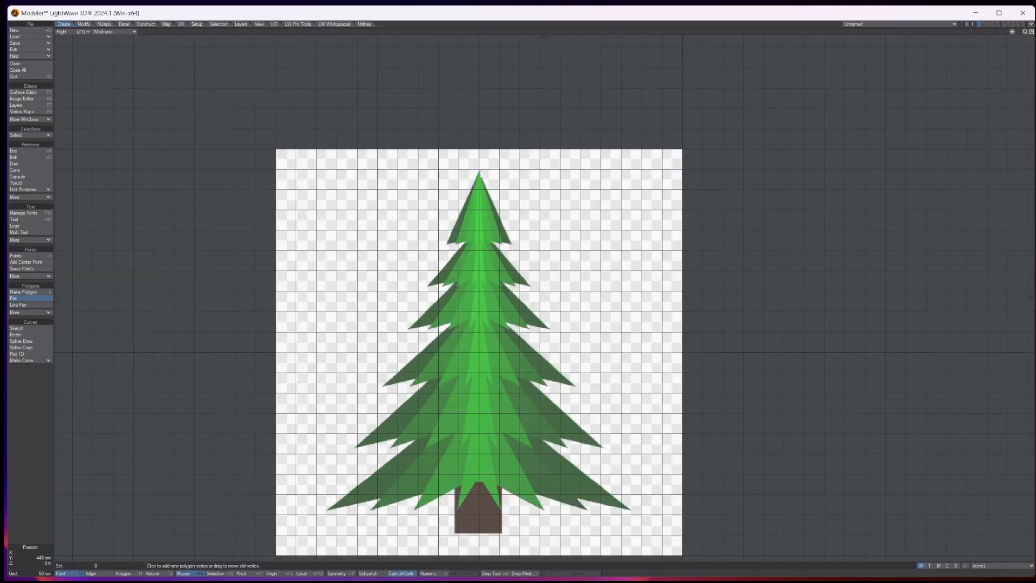
click(461, 231)
click(427, 285)
click(410, 329)
click(473, 321)
click(384, 386)
click(467, 433)
click(467, 432)
click(458, 485)
click(458, 533)
click(484, 533)
click(479, 533)
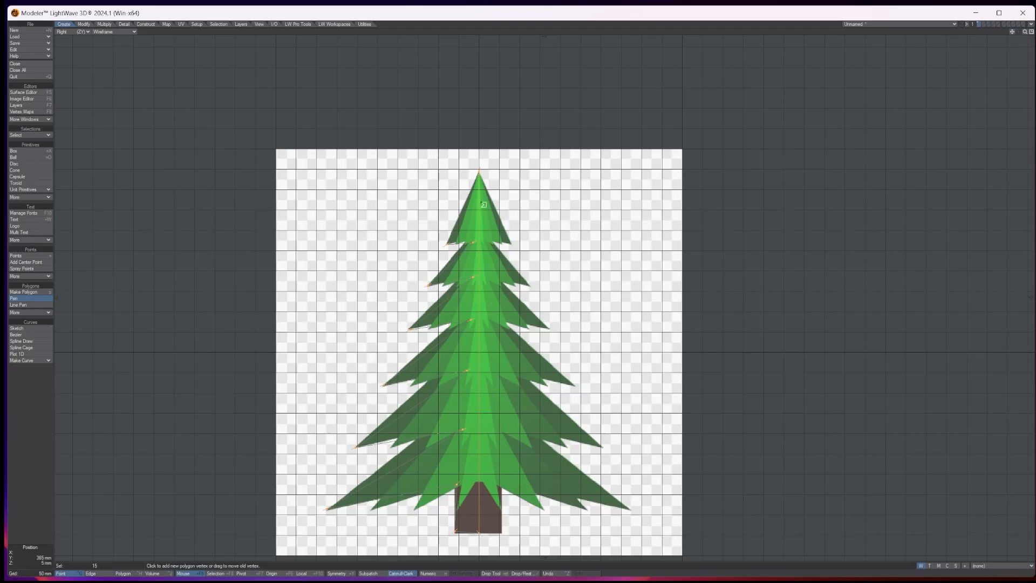
click(1031, 32)
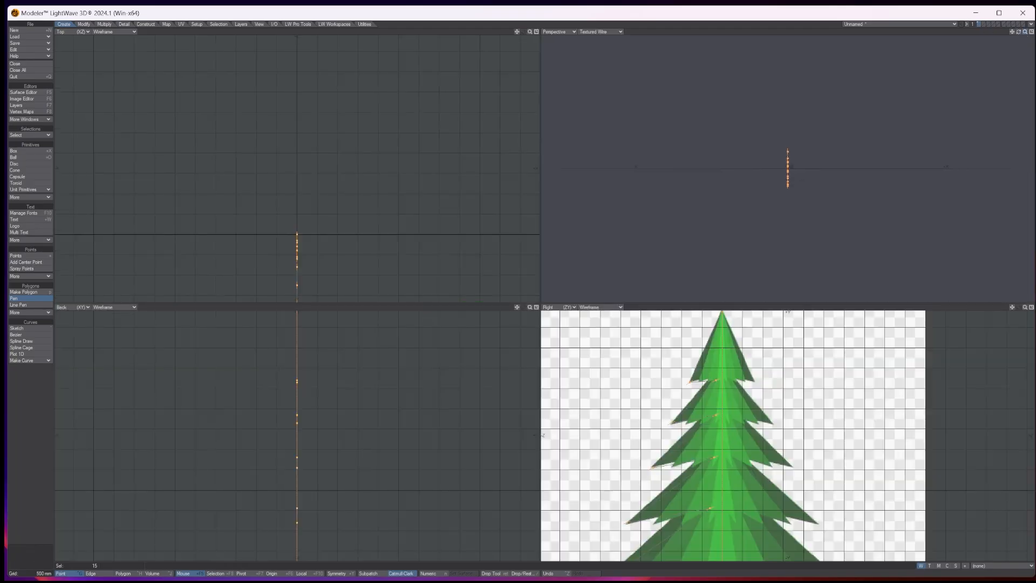
mouse_move(1026, 31)
mouse_down()
mouse_move(1003, 34)
mouse_move(1026, 36)
mouse_up()
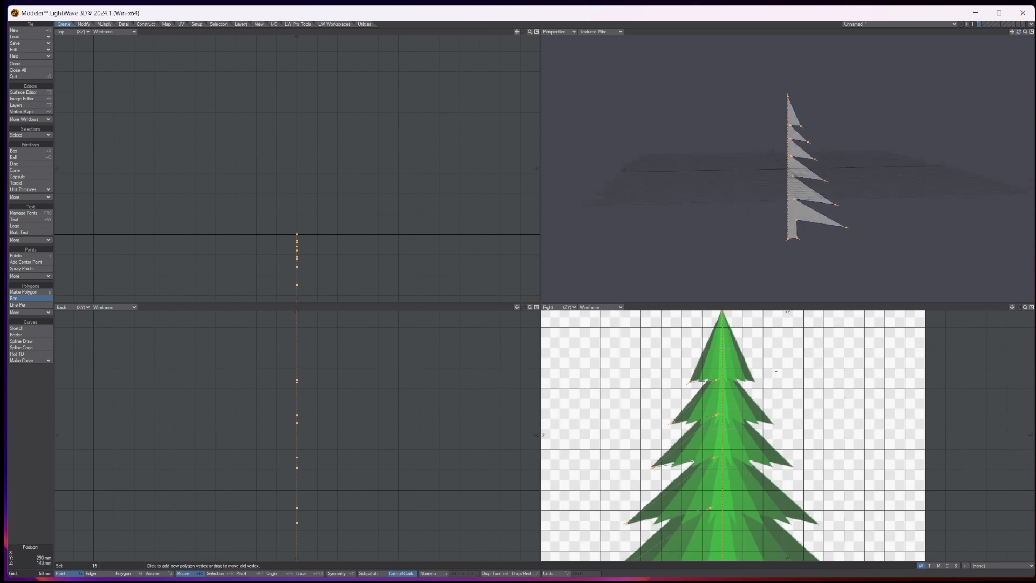
key(space)
key(space)
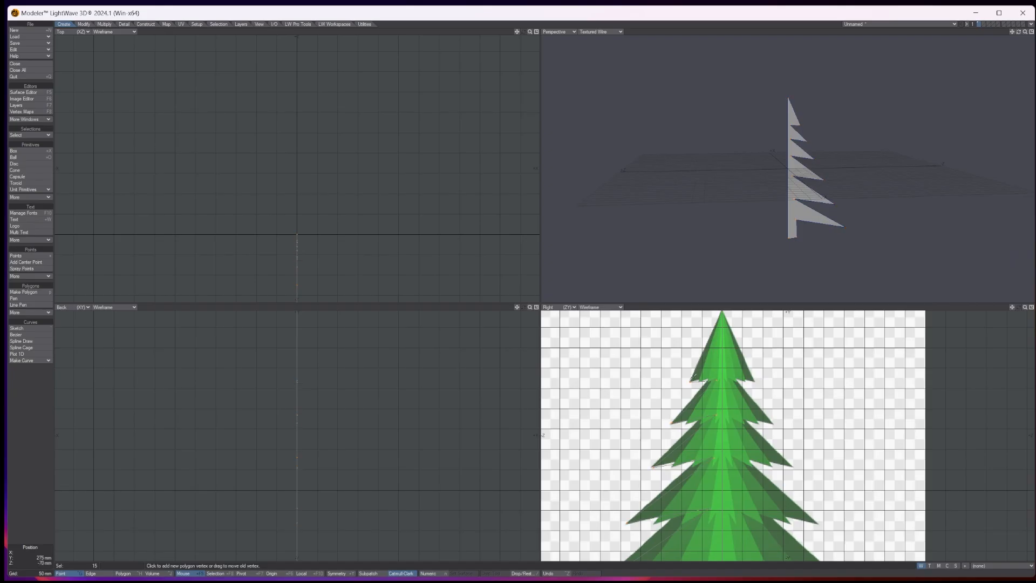
Remove the tree image from the Right view's backdrop by setting it to (none)
click(25, 51)
click(34, 104)
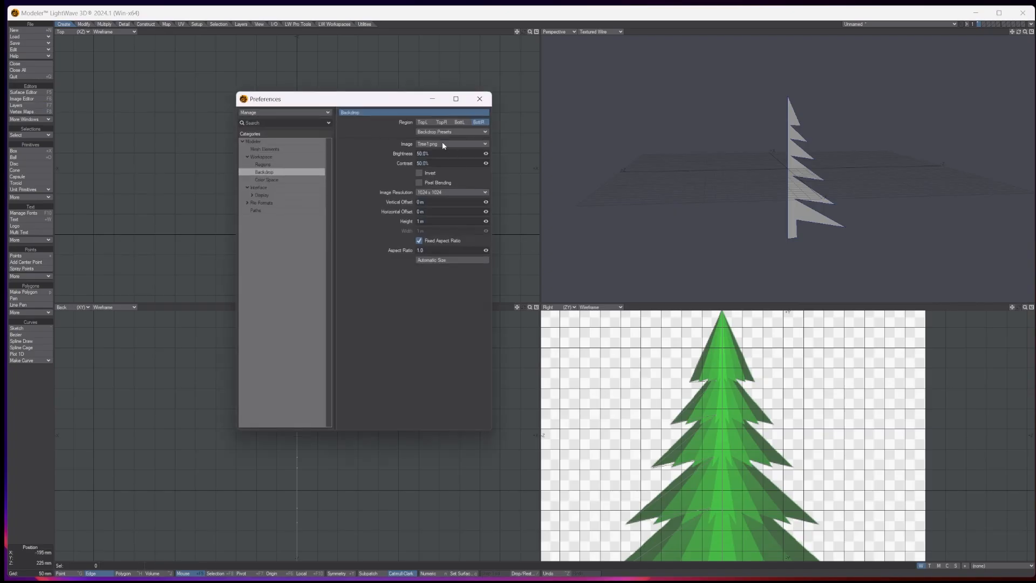
click(442, 142)
click(446, 135)
click(480, 99)
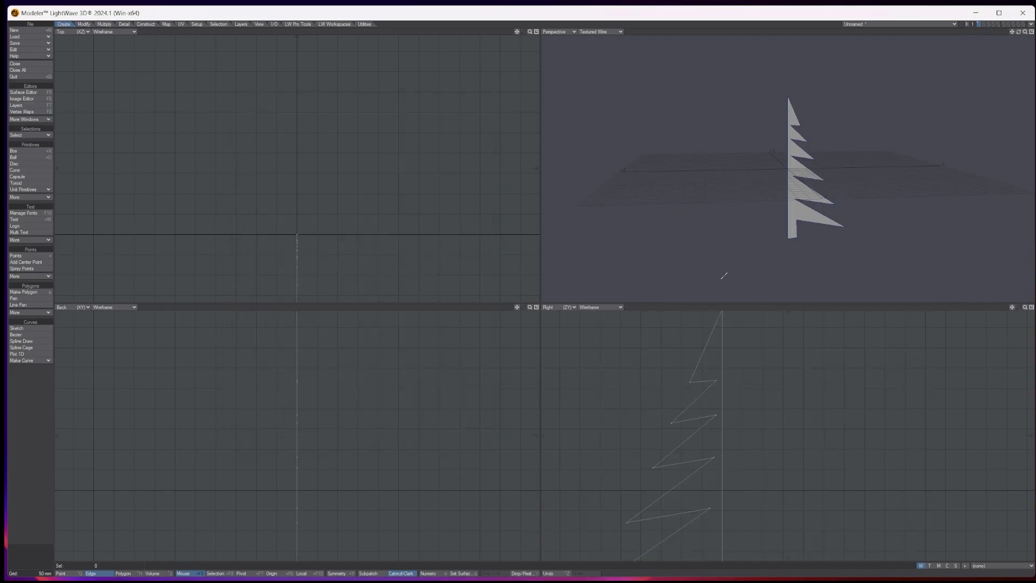
Thicken the flat half-tree polygon slightly to give it depth along the X axis
drag(530, 32, 499, 32)
drag(1019, 32, 999, 48)
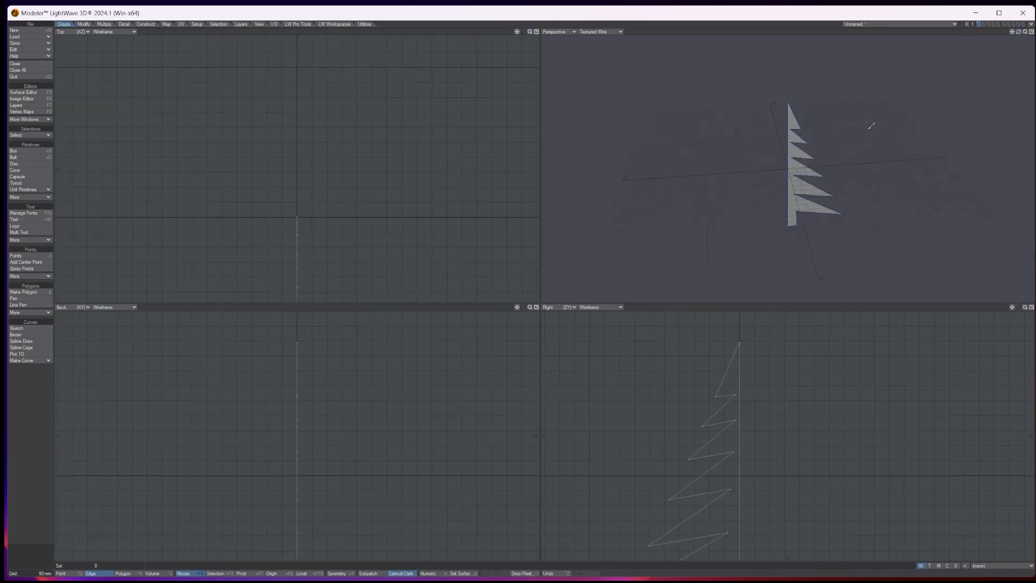
click(104, 24)
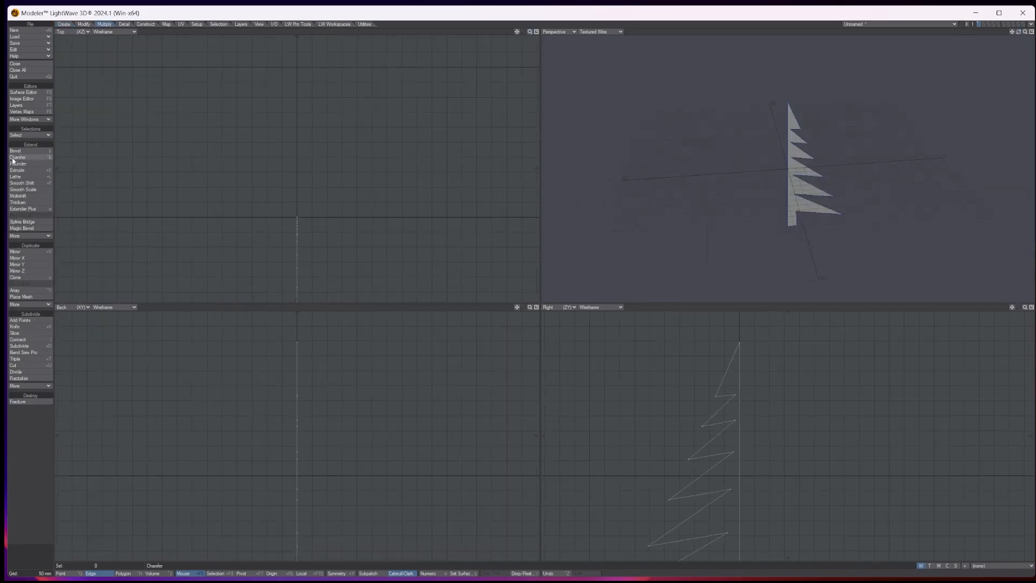
click(21, 202)
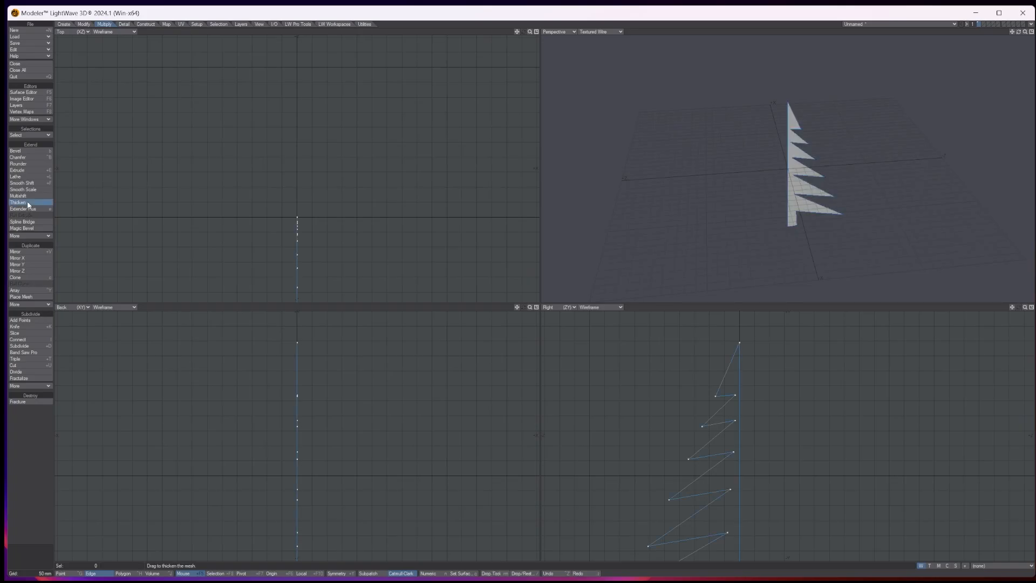
drag(318, 250, 316, 250)
key(space)
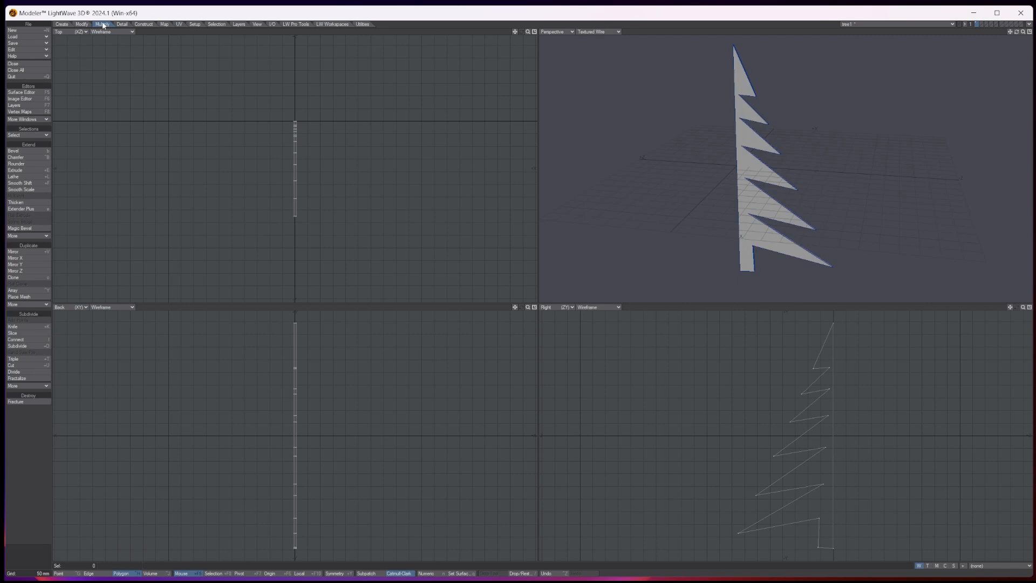
Array the thickened half-tree radially with a count of 8 over 360° around the Y axis
click(40, 292)
key(n)
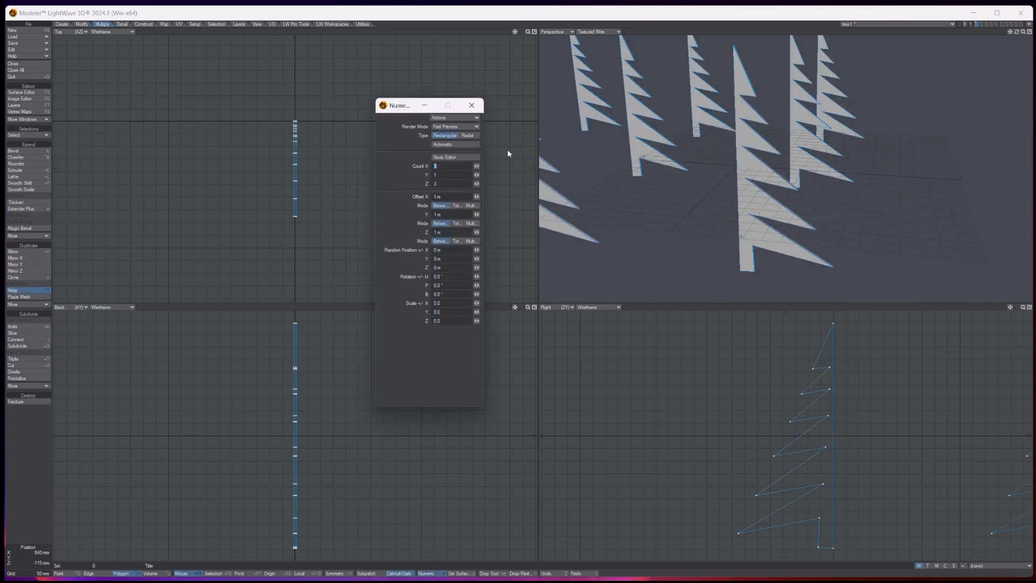
click(469, 136)
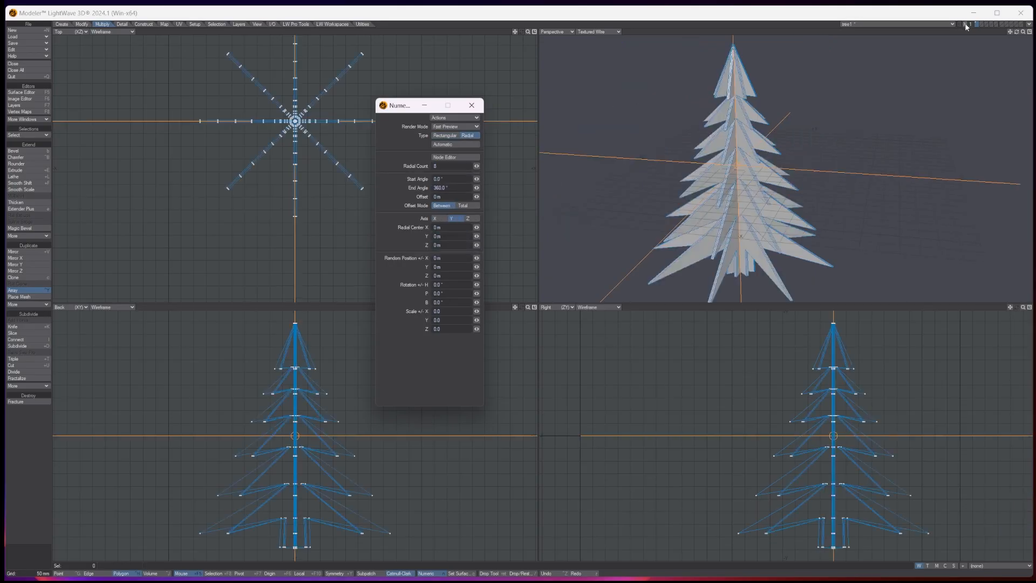
mouse_move(1018, 32)
mouse_down()
mouse_move(984, 29)
mouse_move(1015, 10)
mouse_move(1017, 31)
mouse_move(1004, 34)
mouse_move(1016, 34)
mouse_up()
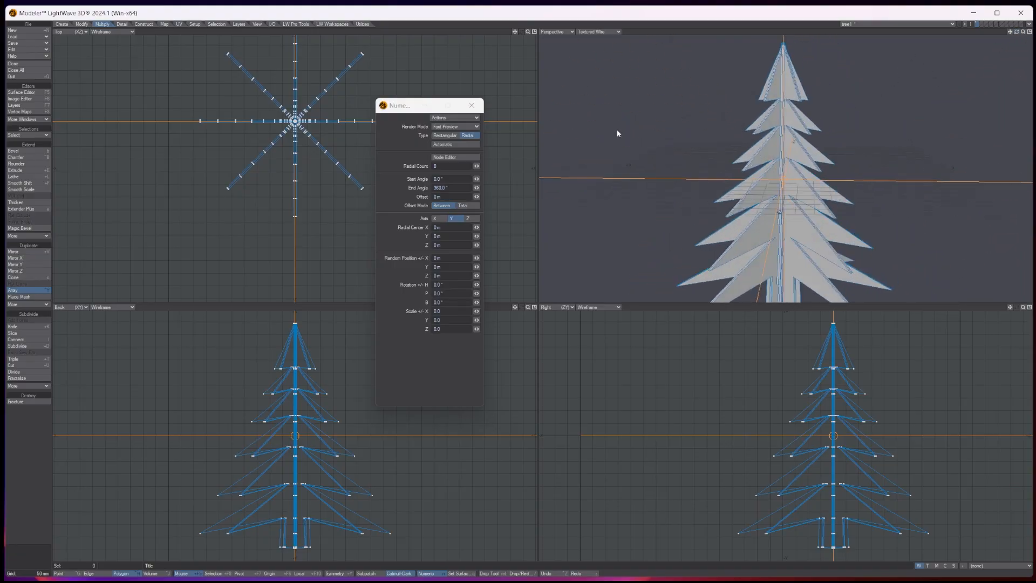
mouse_move(477, 166)
mouse_down()
mouse_move(499, 167)
mouse_move(460, 167)
mouse_move(487, 166)
mouse_move(475, 168)
mouse_up()
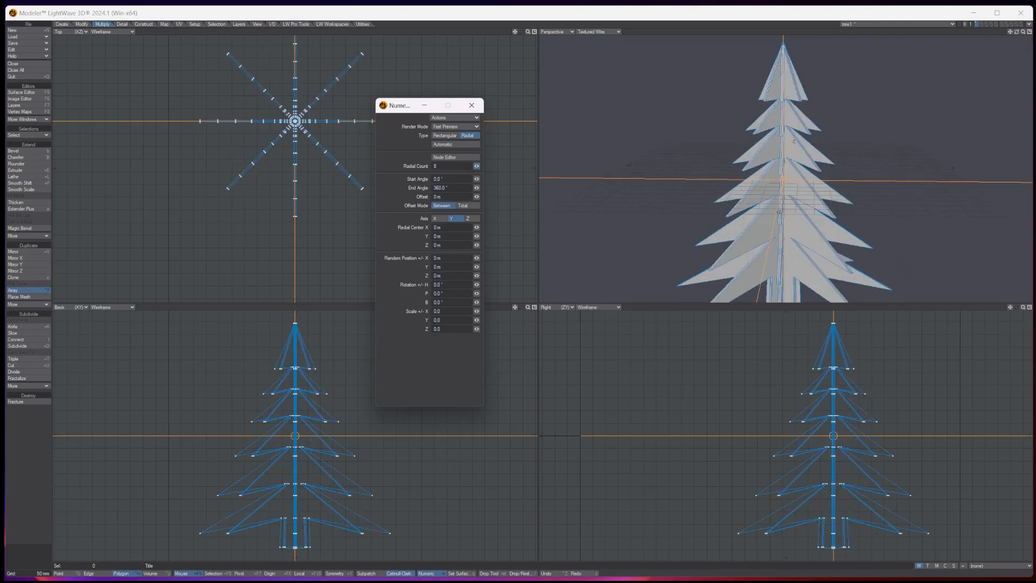
click(471, 106)
key(space)
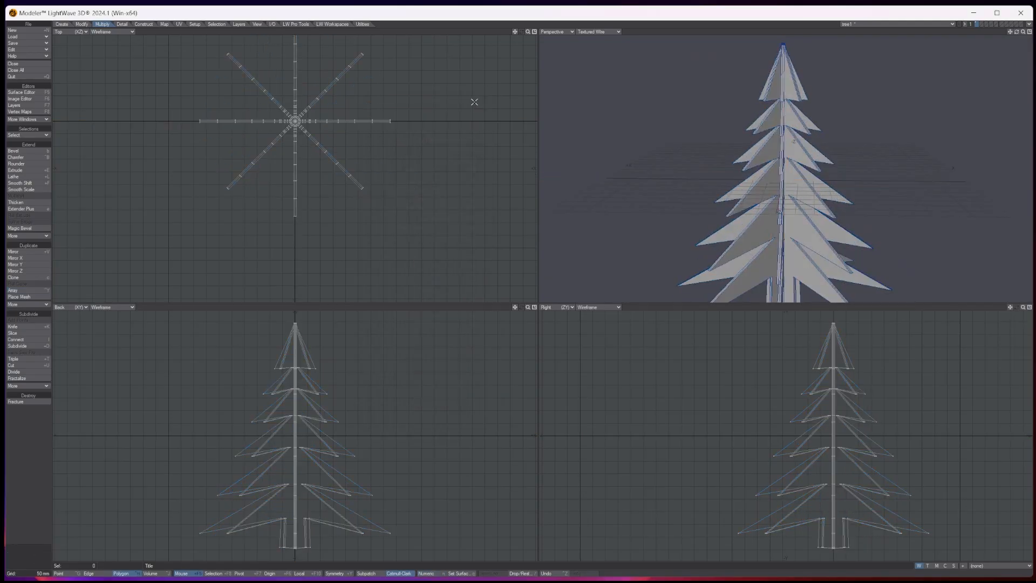
key(a)
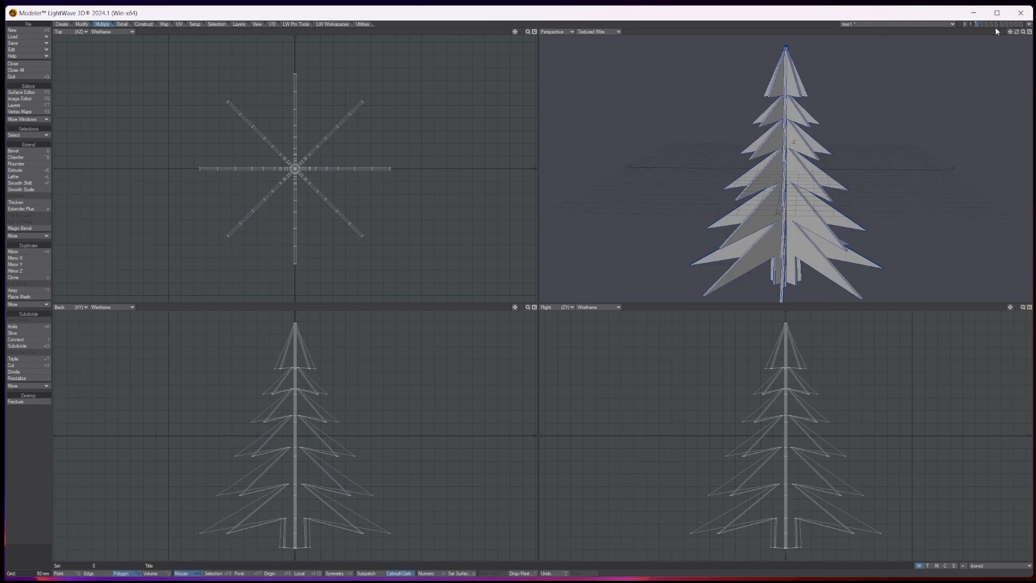
drag(1016, 32, 1017, 33)
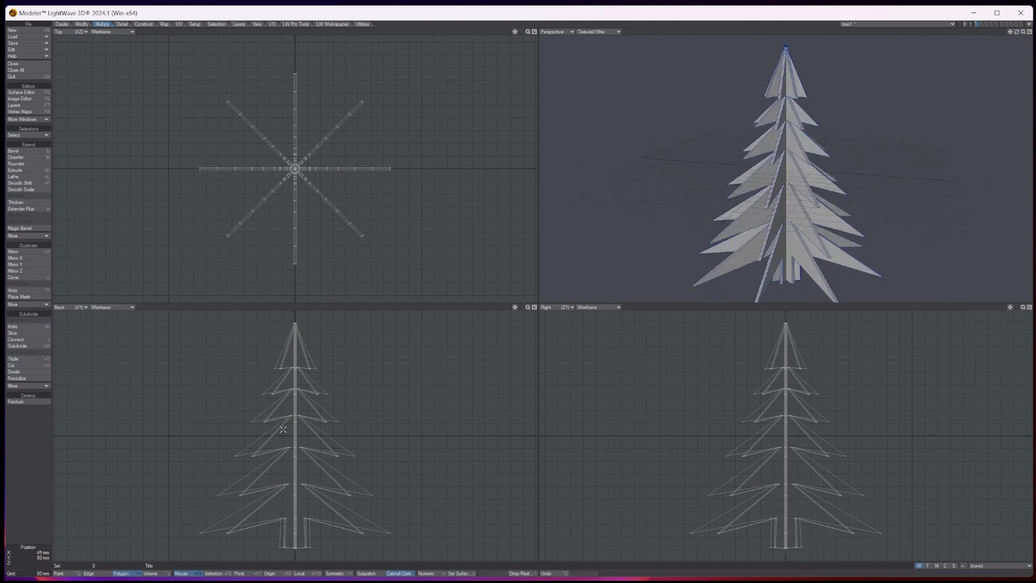
In the next empty layer, draw a short horizontal two-point Pen polygon on the X axis on the negative side of the origin in the Top view
click(982, 24)
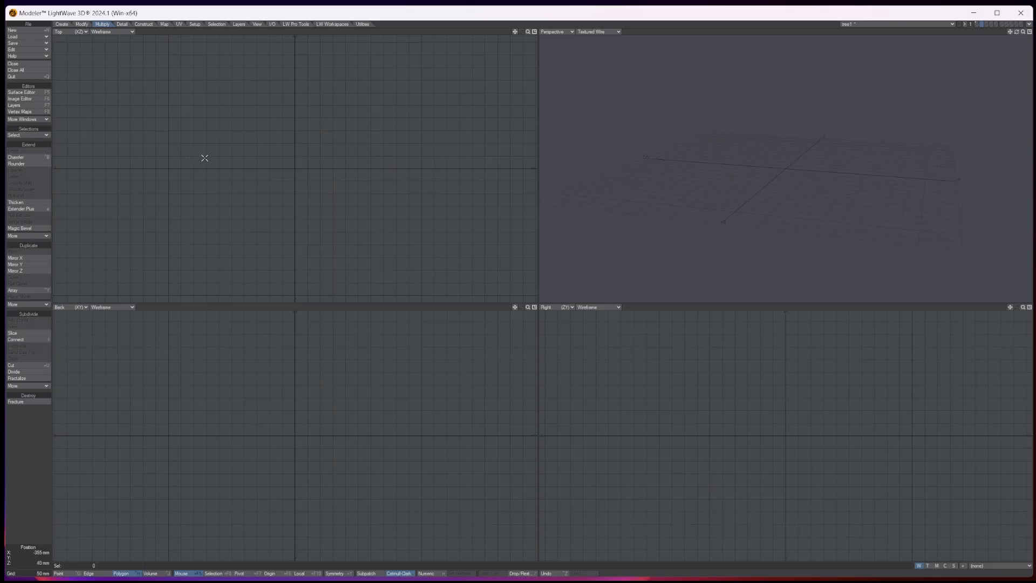
key(a)
click(63, 25)
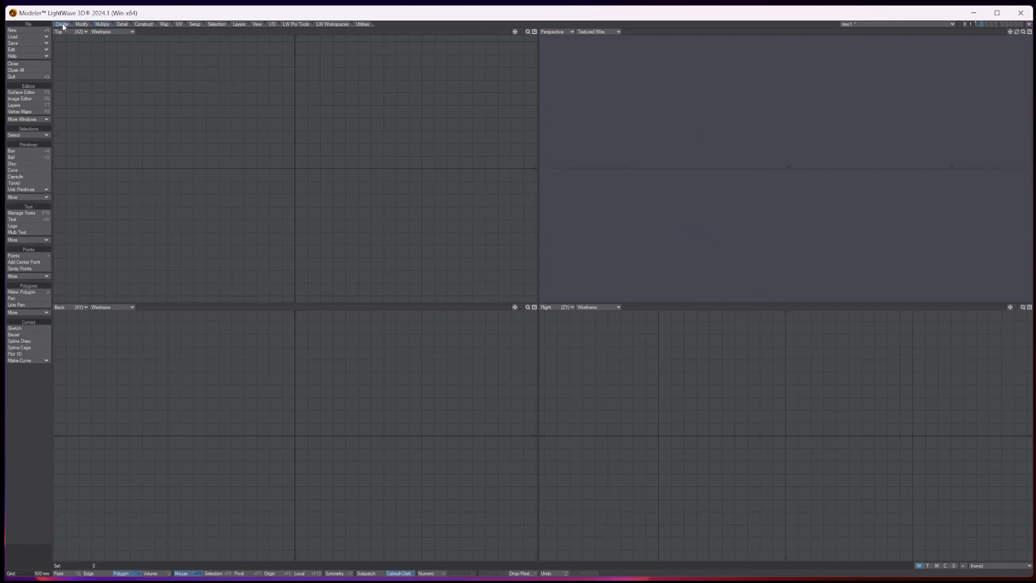
click(22, 299)
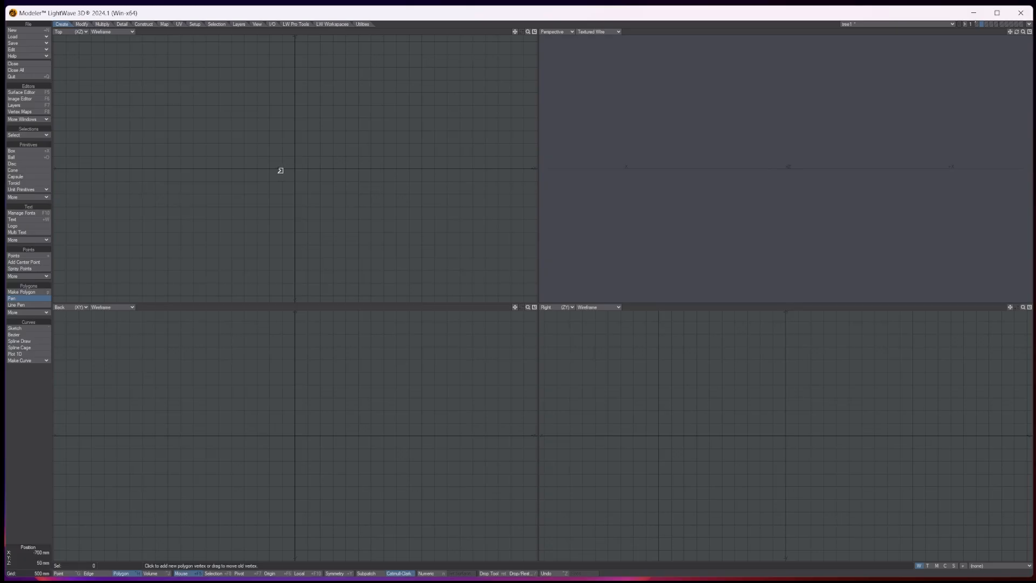
click(207, 169)
click(222, 172)
key(space)
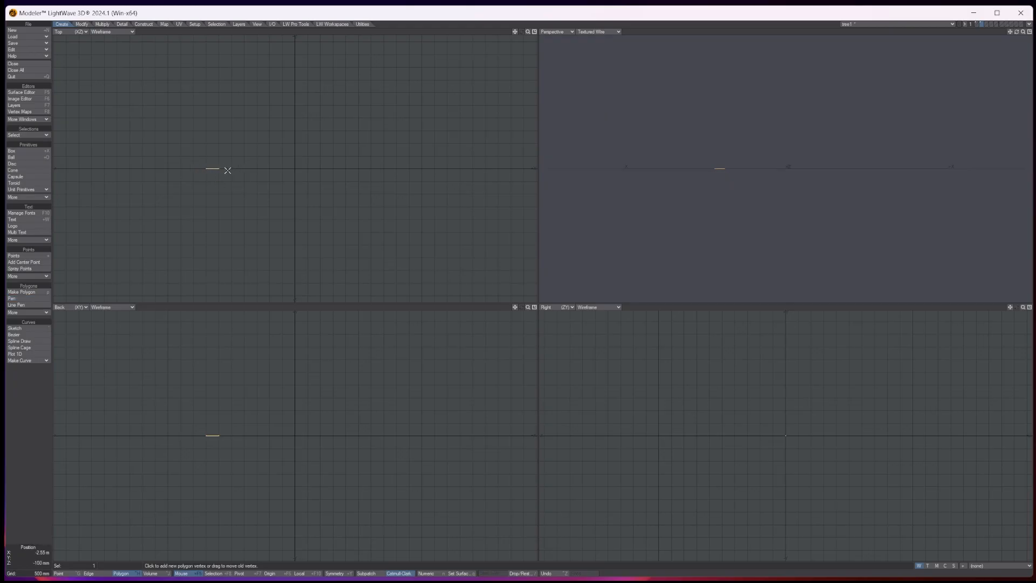
Lathe the short line around the Y axis with an end angle of 8*360 (2880°)
key(slash)
click(102, 24)
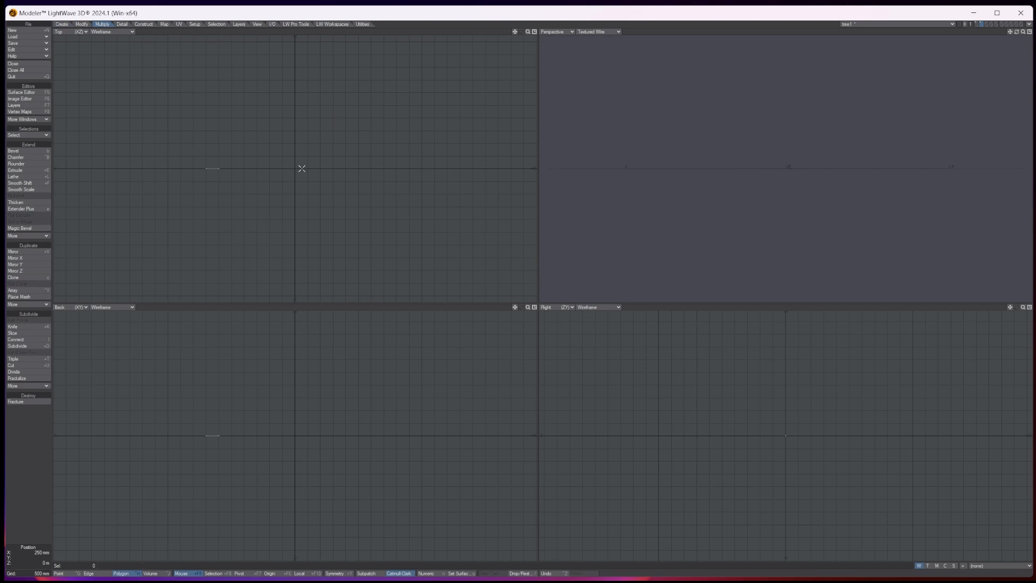
click(19, 178)
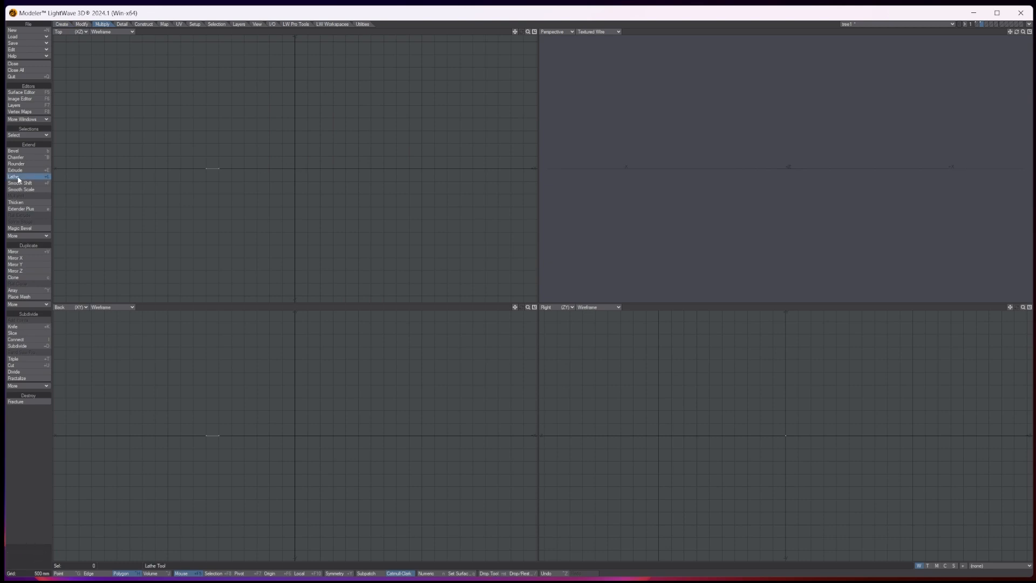
key(n)
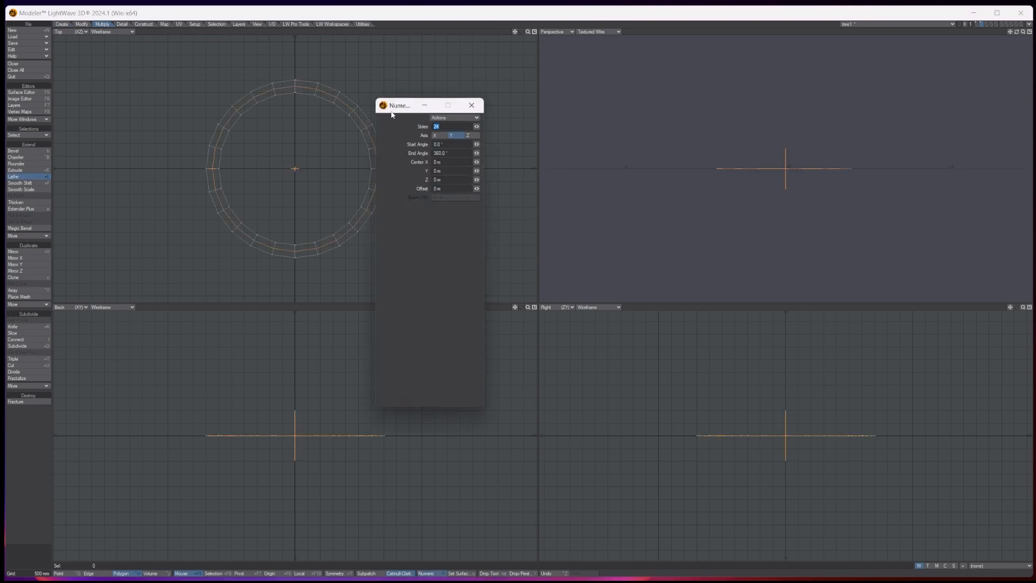
drag(410, 108, 527, 120)
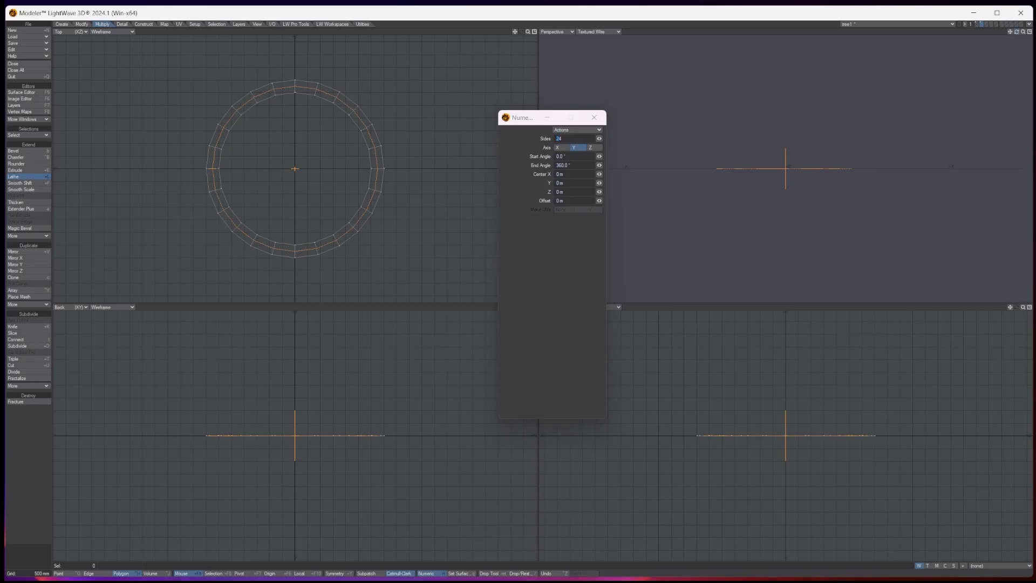
alt+drag(719, 93, 715, 105)
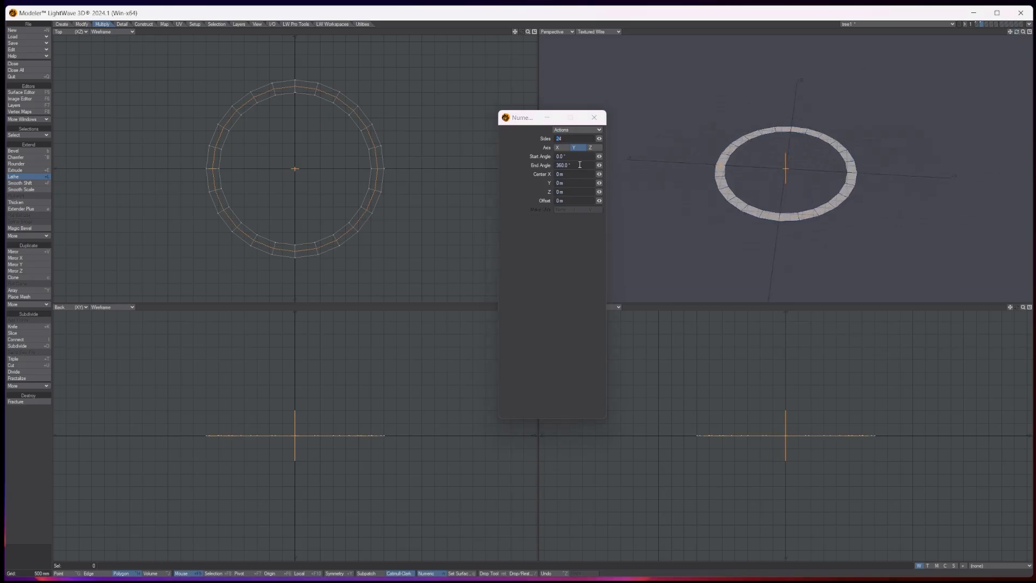
drag(580, 165, 510, 165)
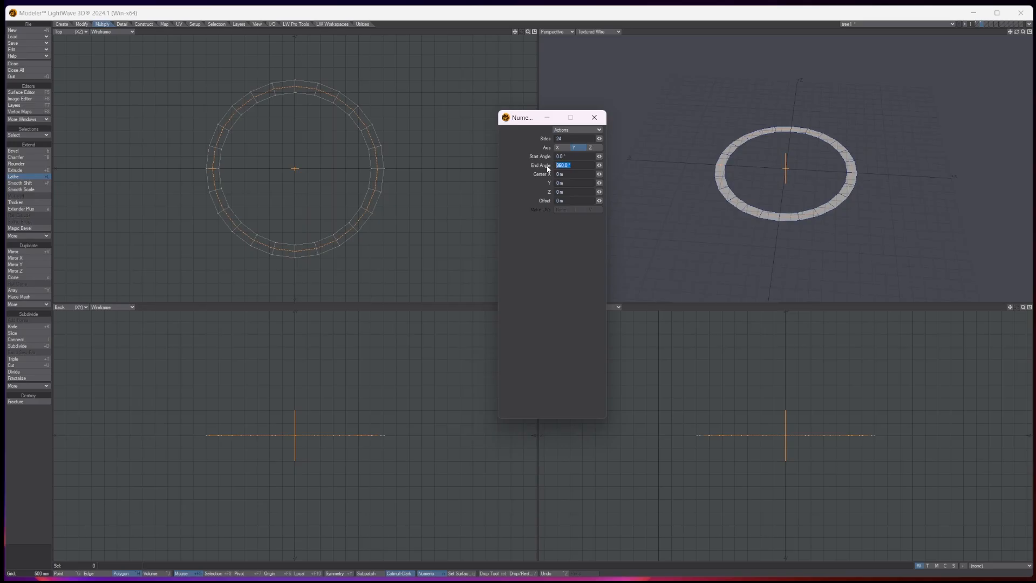
text(8*360)
key(Tab)
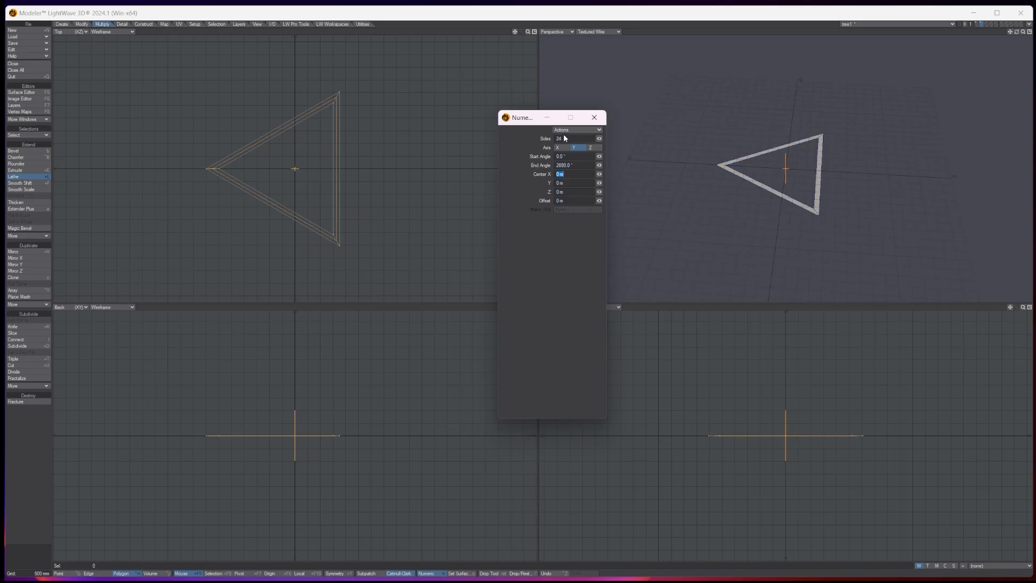
Set the lathe to 350 sides with a 10 m offset so it rises as a coil
drag(567, 138, 543, 137)
key(Tab)
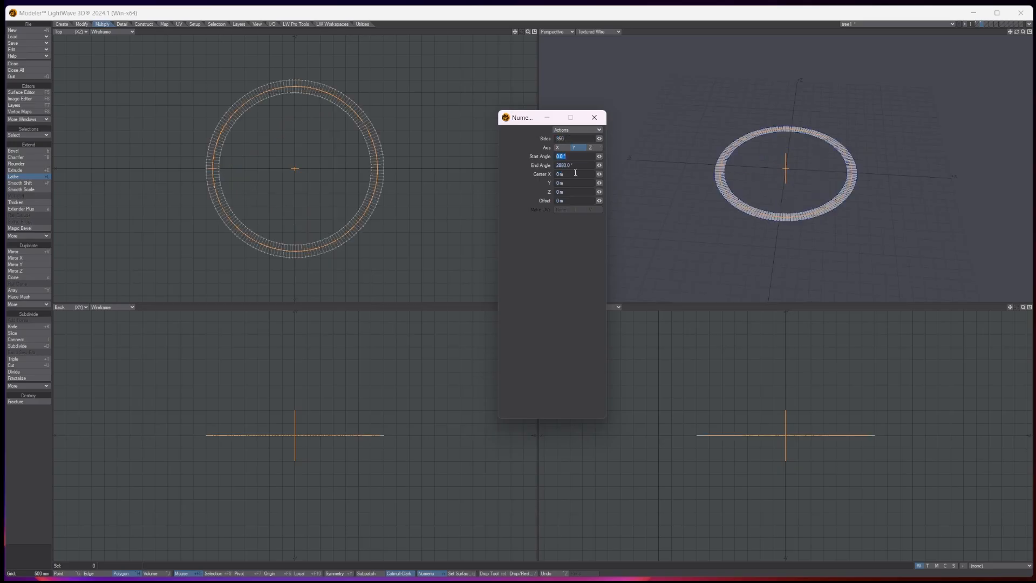
drag(570, 201, 506, 202)
text(10)
key(Return)
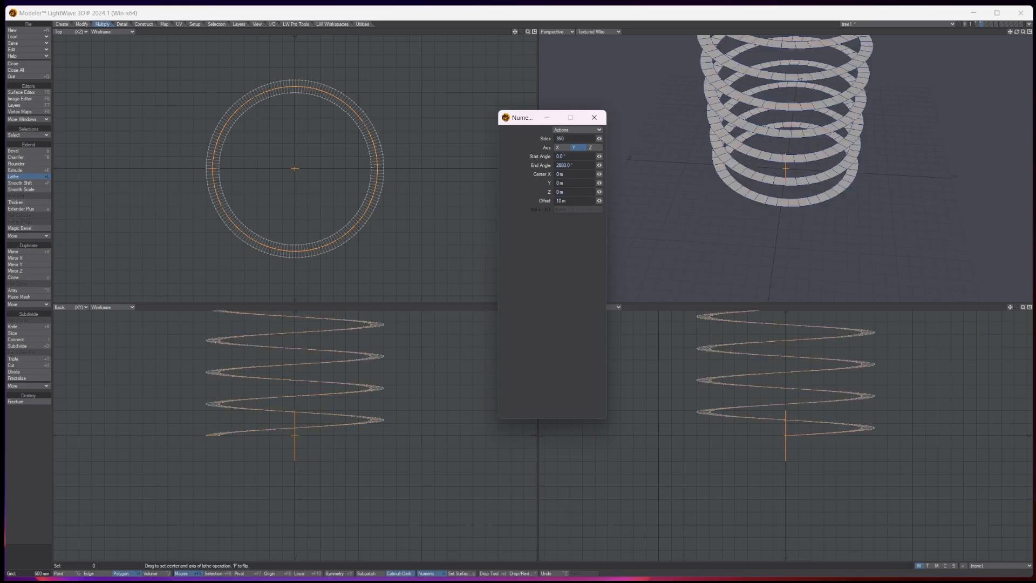
drag(1023, 33, 1017, 8)
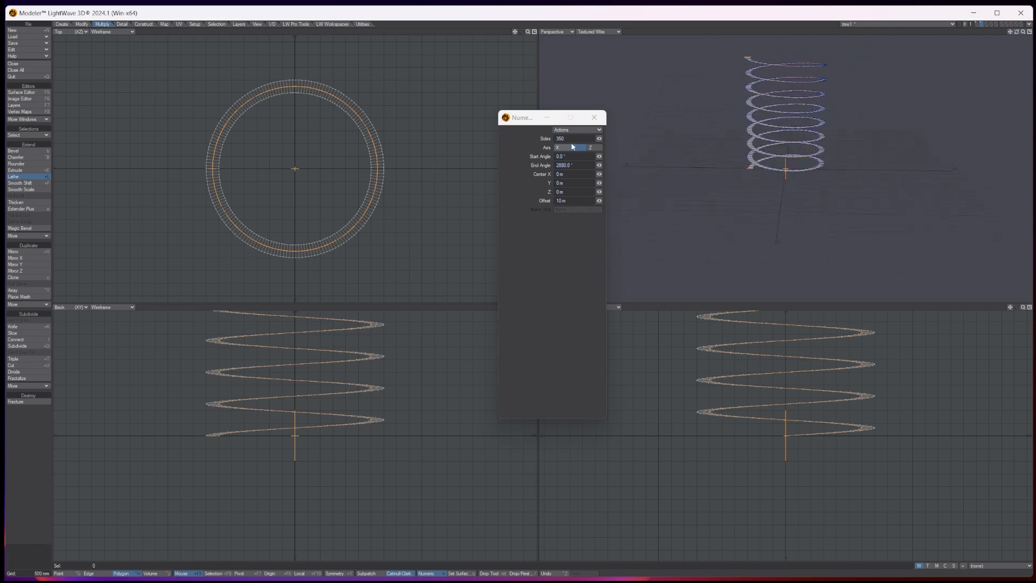
click(594, 117)
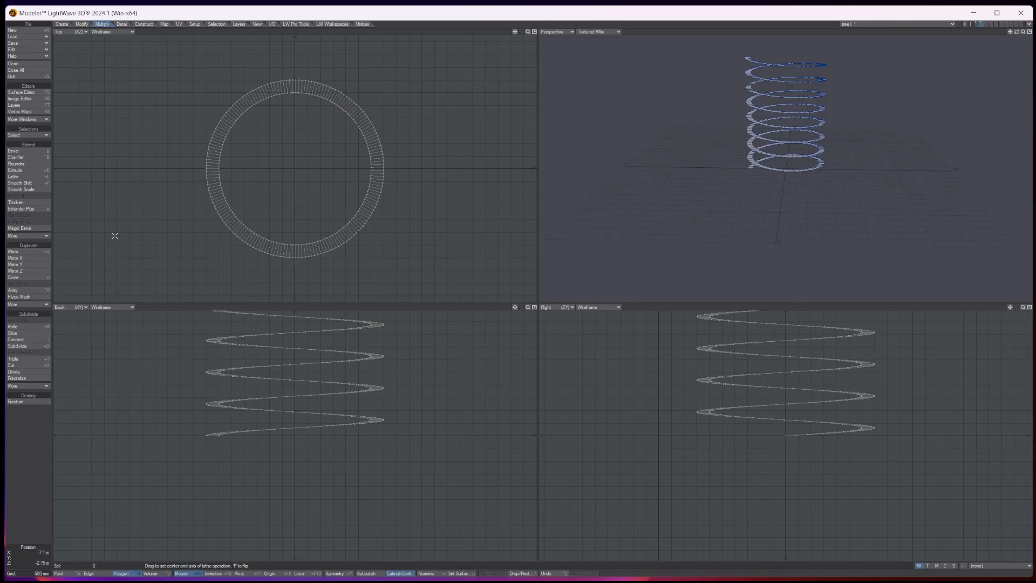
Taper the coil along its height with the top end held fixed, widening the base to roughly two and a half times
click(83, 27)
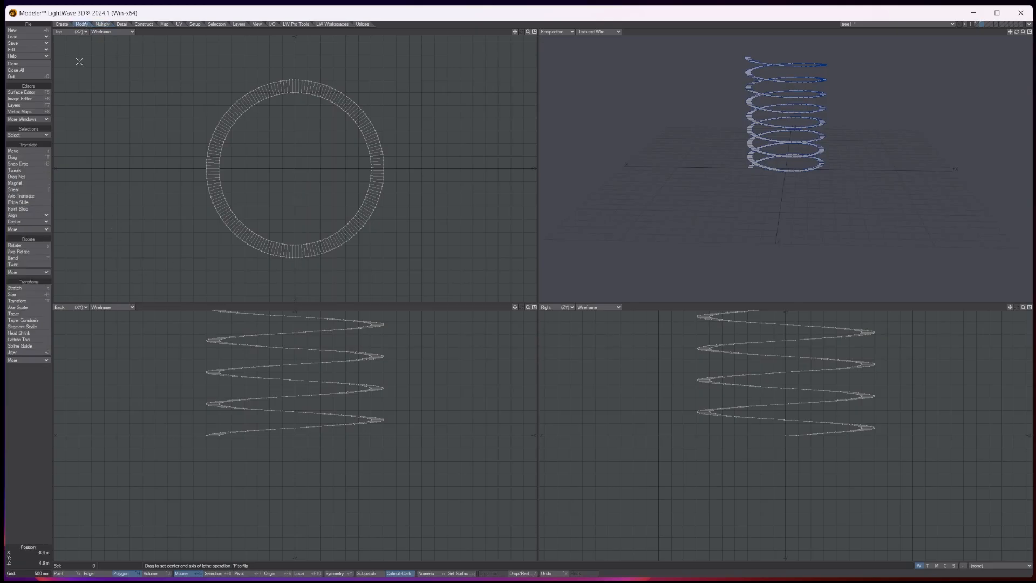
click(23, 315)
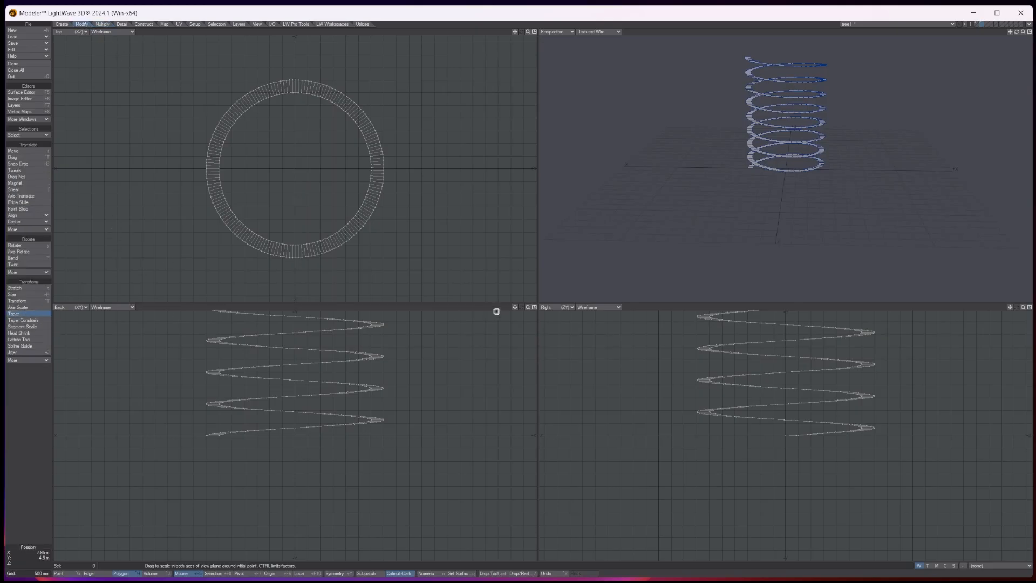
key(a)
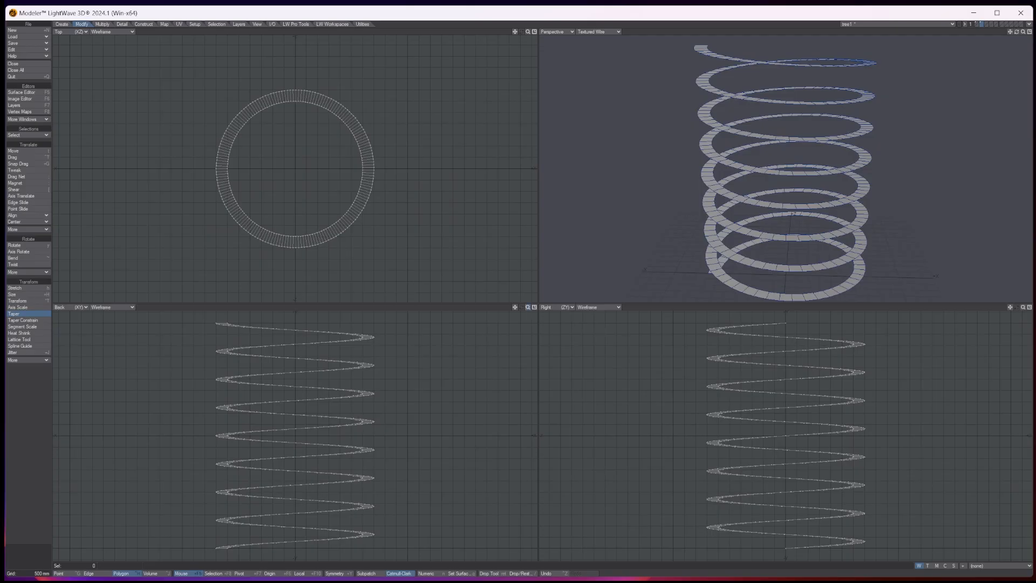
drag(528, 307, 502, 307)
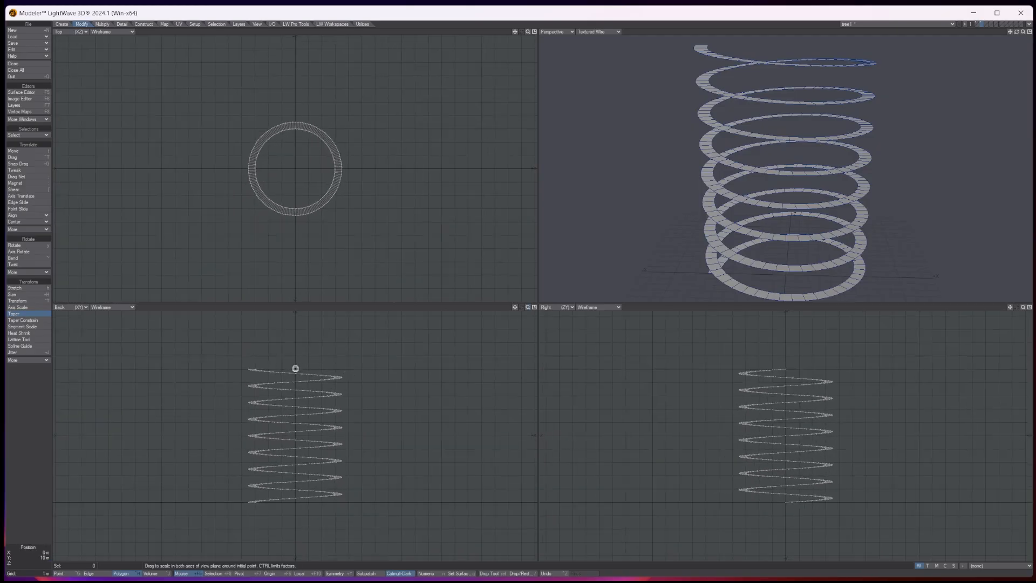
drag(294, 369, 293, 503)
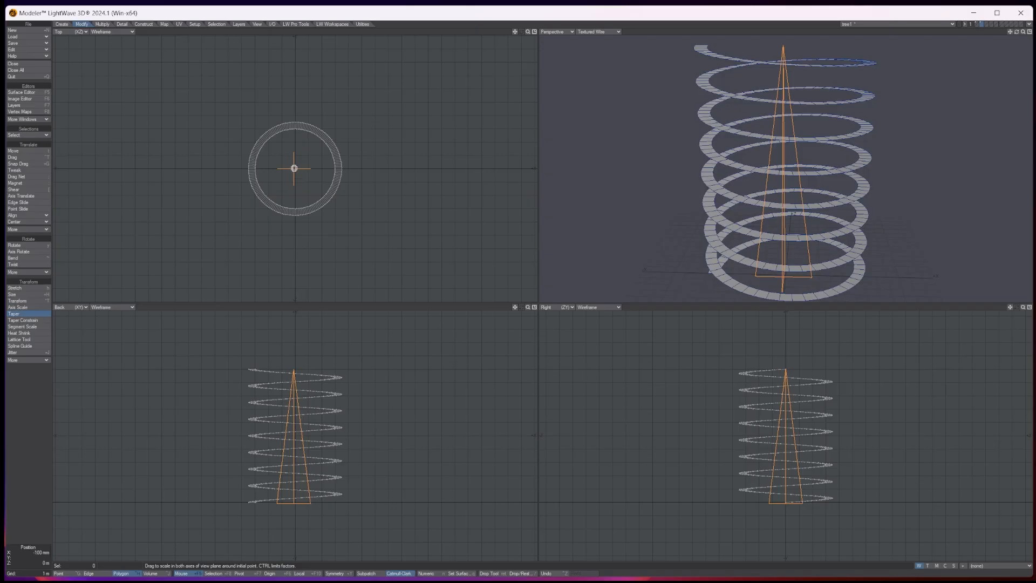
drag(294, 169, 629, 297)
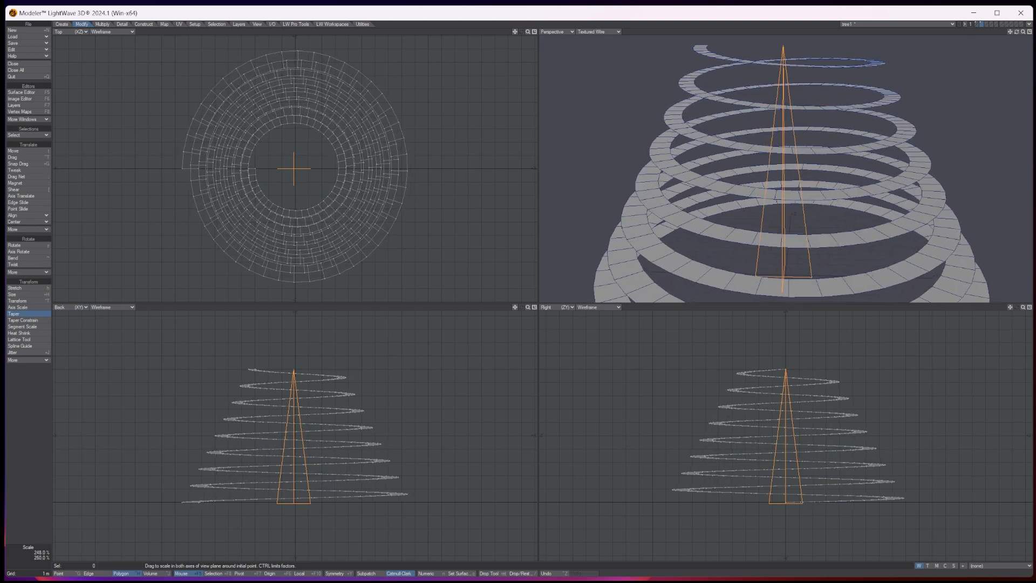
drag(1023, 32, 1023, 71)
drag(1017, 32, 1022, 19)
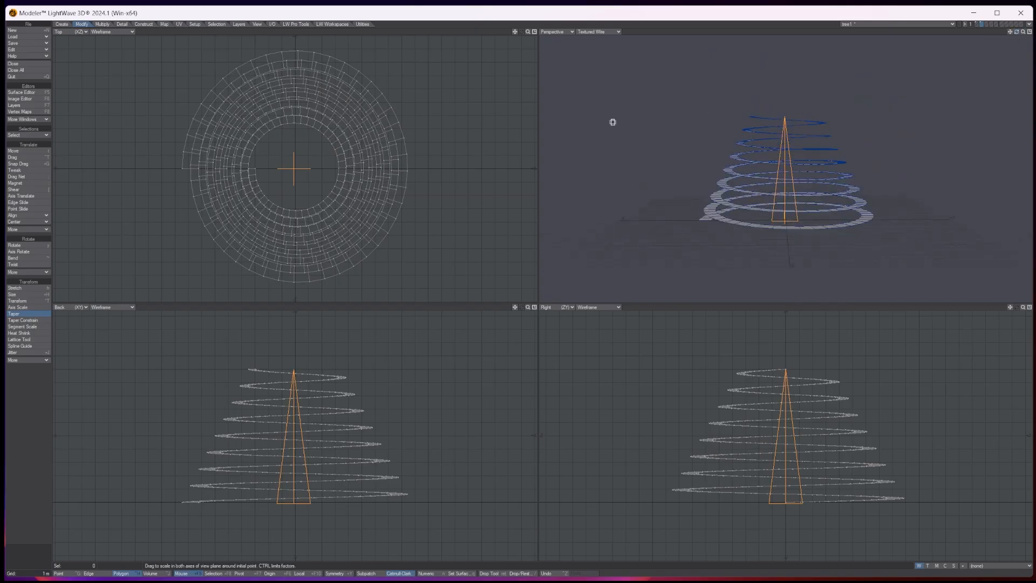
mouse_move(320, 169)
mouse_down()
mouse_move(335, 152)
mouse_move(325, 165)
mouse_up()
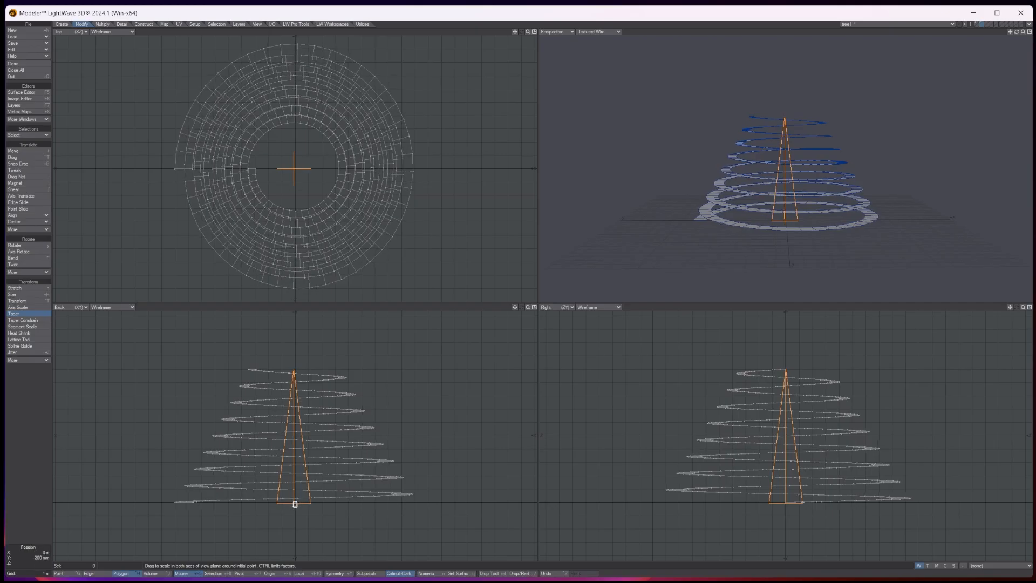
Taper the coil again with its base end held fixed, narrowing the top almost to a point
mouse_move(295, 504)
mouse_down()
mouse_move(317, 385)
mouse_move(295, 354)
mouse_move(295, 522)
mouse_up()
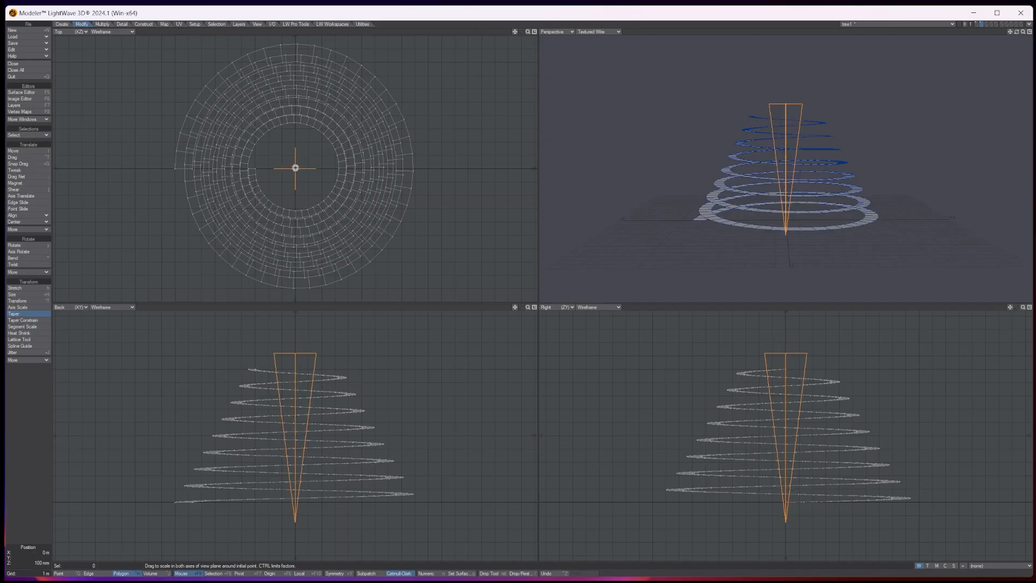
drag(295, 167, 244, 220)
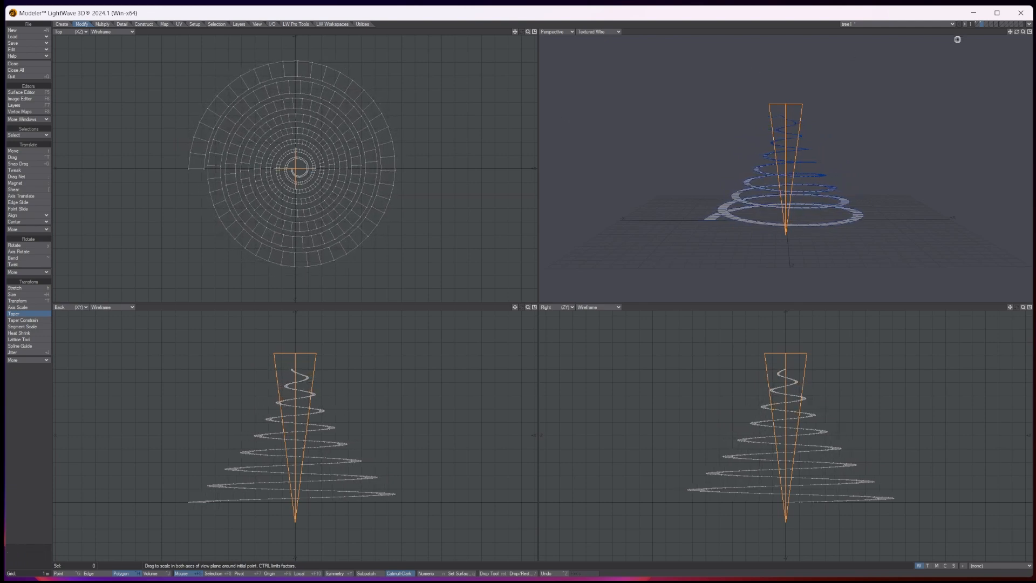
drag(1017, 32, 952, 75)
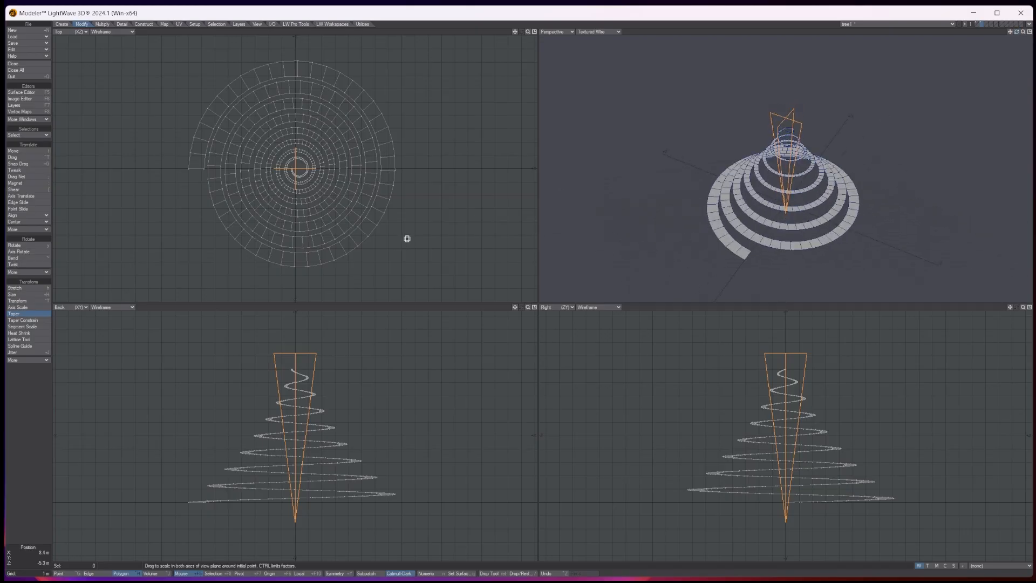
key(space)
Stretch the spiral tree to about 167% of its height and adjust its width and depth to an evenly round footprint
click(16, 288)
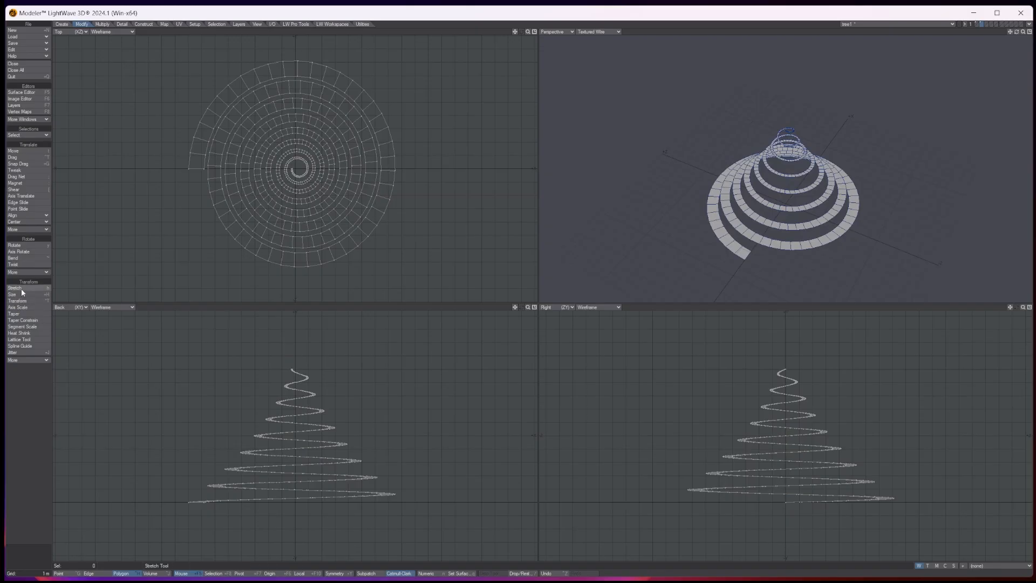
drag(301, 167, 298, 168)
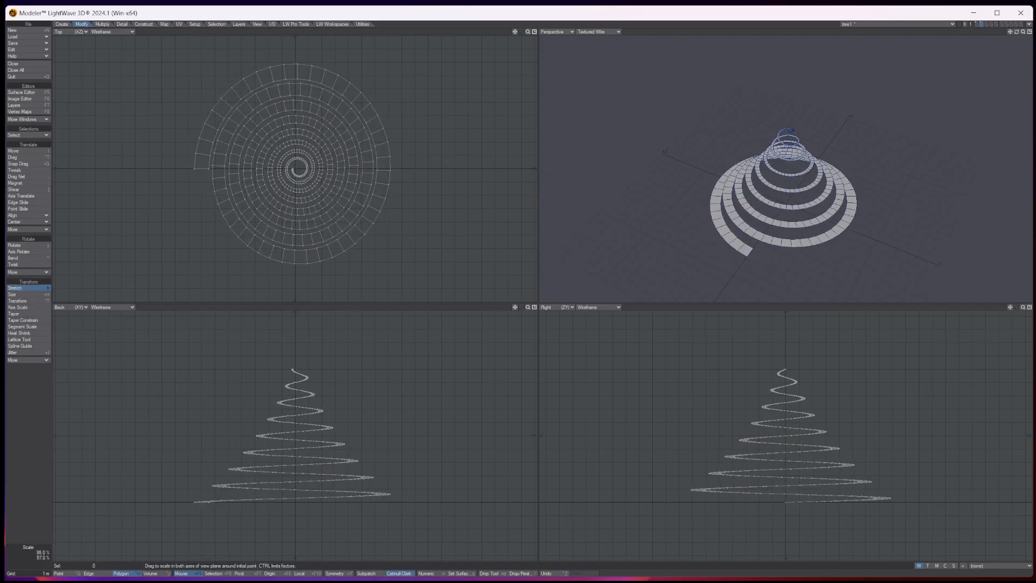
drag(304, 409, 301, 374)
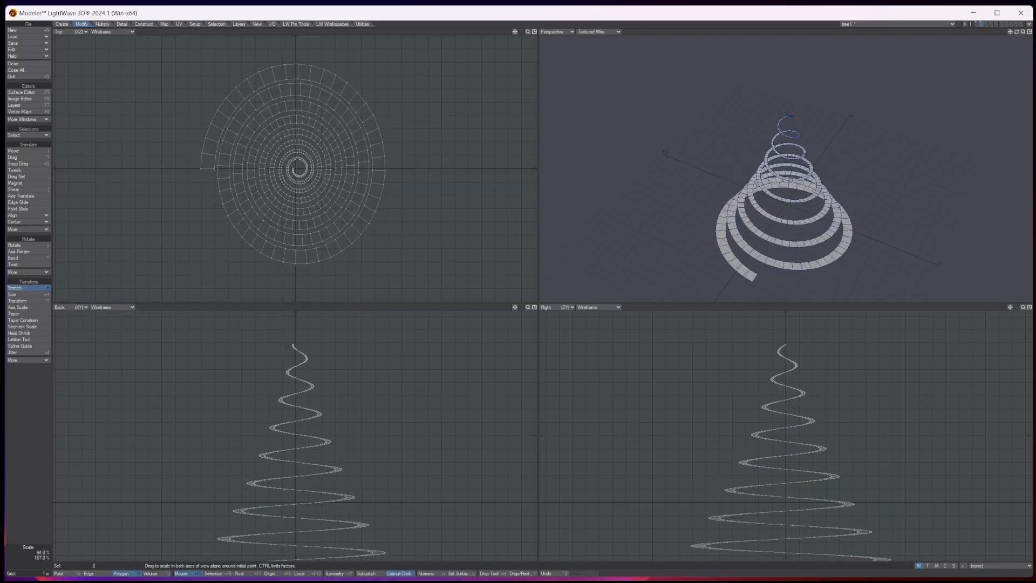
key(a)
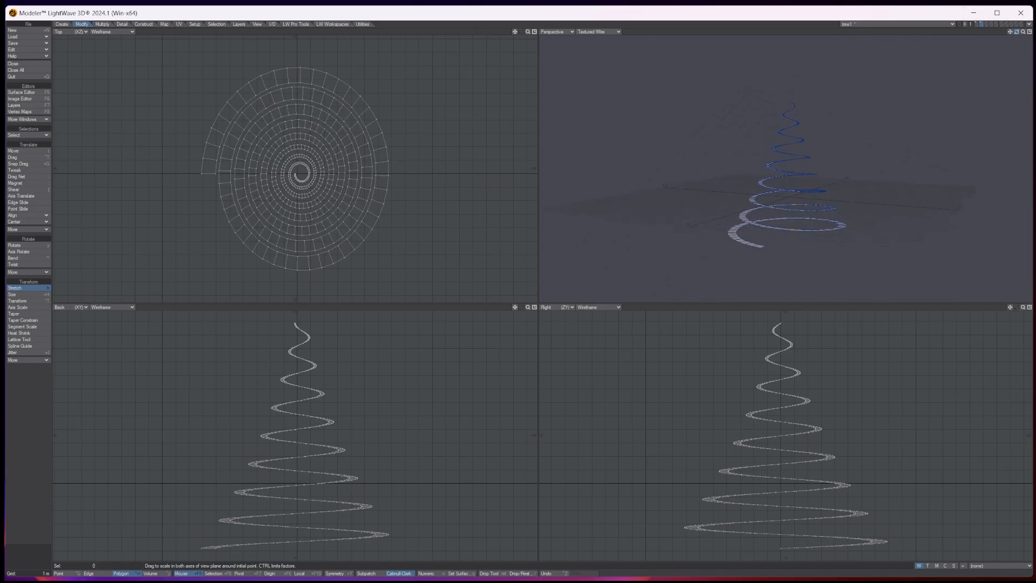
alt+drag(734, 81, 693, 116)
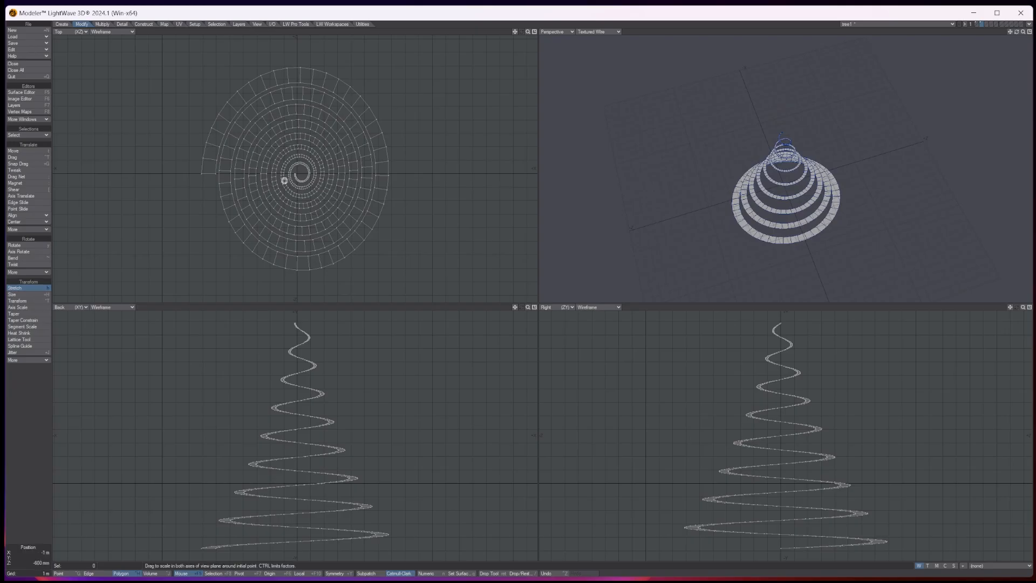
drag(300, 172, 301, 182)
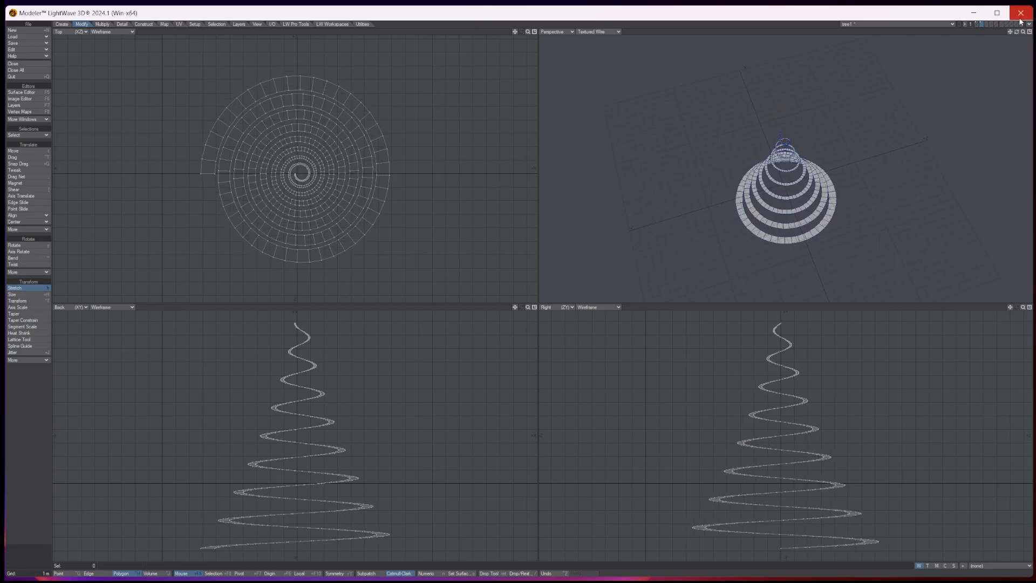
drag(1018, 32, 976, 31)
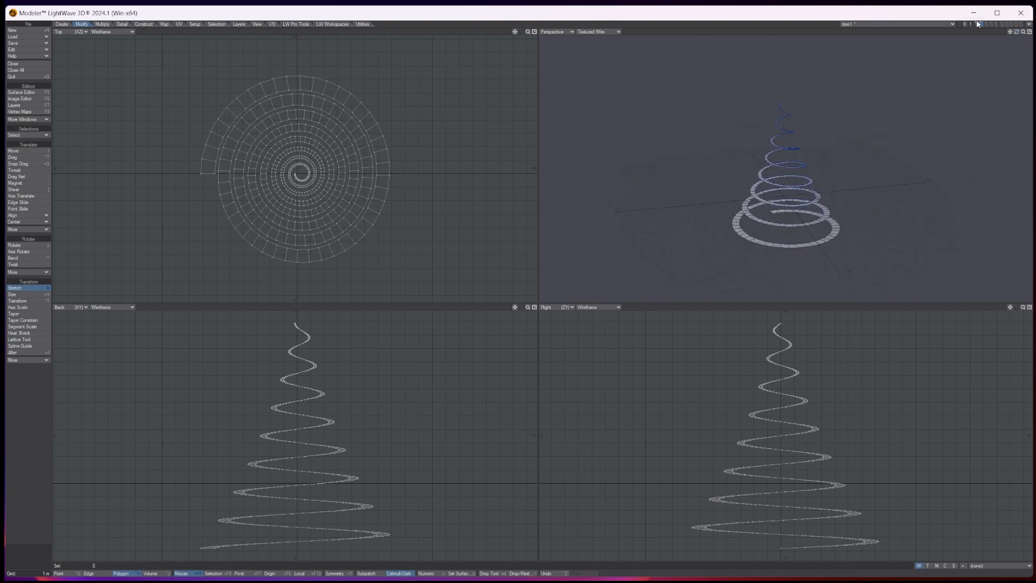
With the first layer's arrayed tree in the background, scale the spiral tree down and move it beside that tree along positive X
click(24, 106)
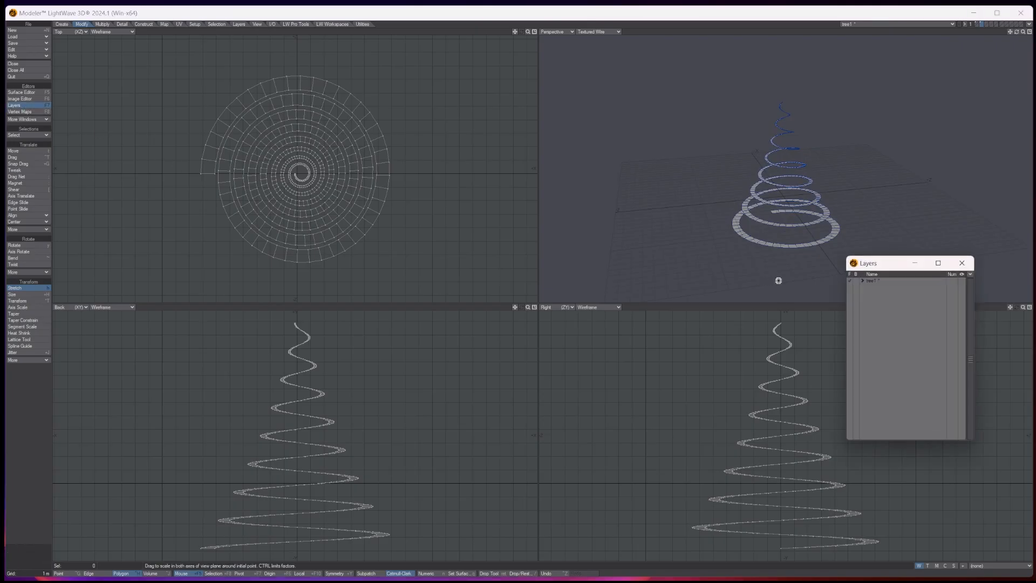
click(856, 288)
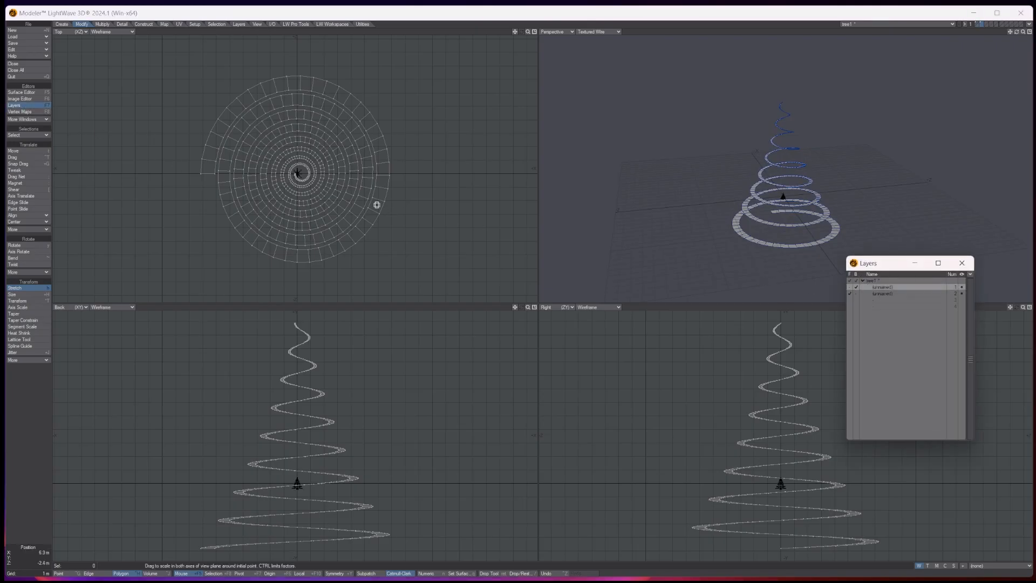
key(t)
drag(310, 171, 364, 173)
click(27, 294)
key(t)
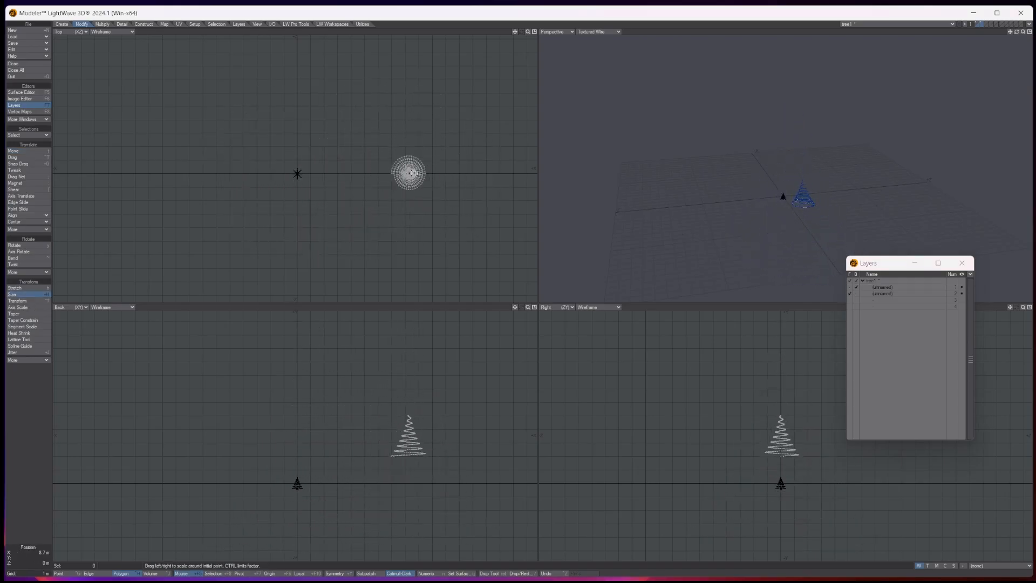
drag(395, 451, 324, 483)
key(shift+h)
key(t)
key(a)
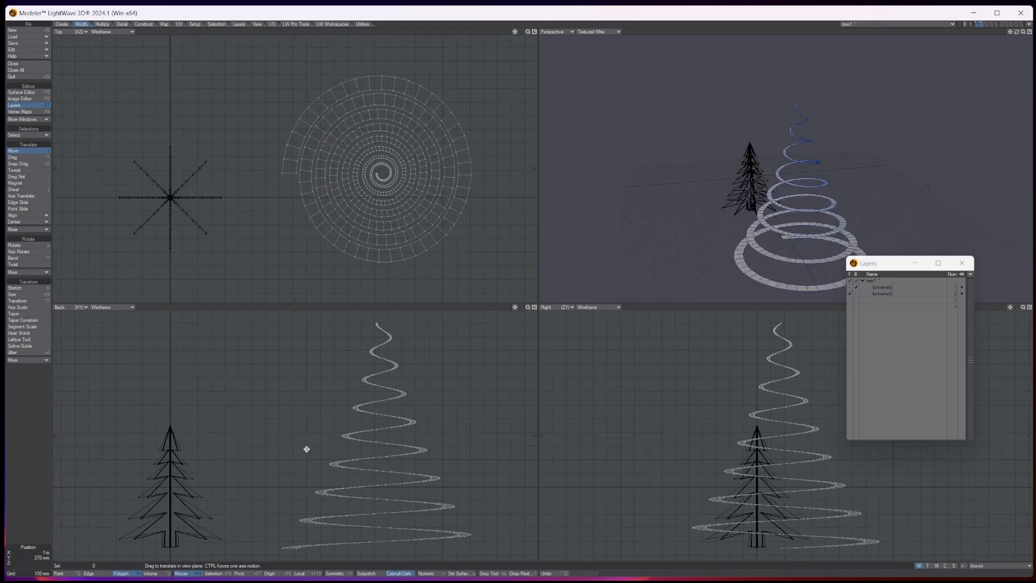
Scale and position the spiral tree to match the arrayed tree's height and base, with both layers in the foreground
click(33, 295)
drag(362, 465, 264, 503)
key(t)
drag(307, 137, 309, 166)
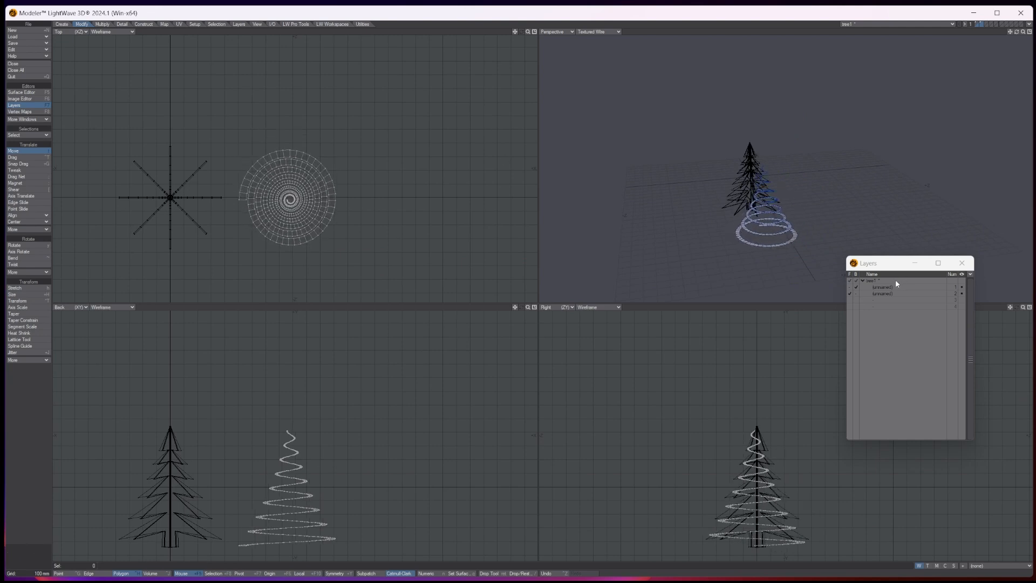
shift+click(850, 287)
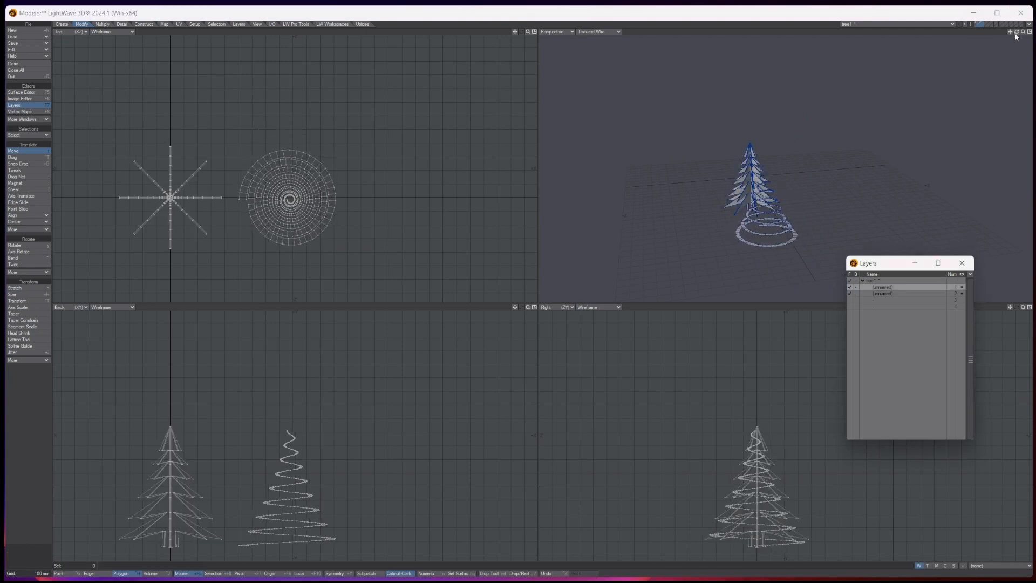
On an empty third layer, create a 24-sided, one-segment cone along the Y axis, from -500 mm to 500 mm with a 500 mm radius
drag(1017, 32, 954, 35)
click(888, 300)
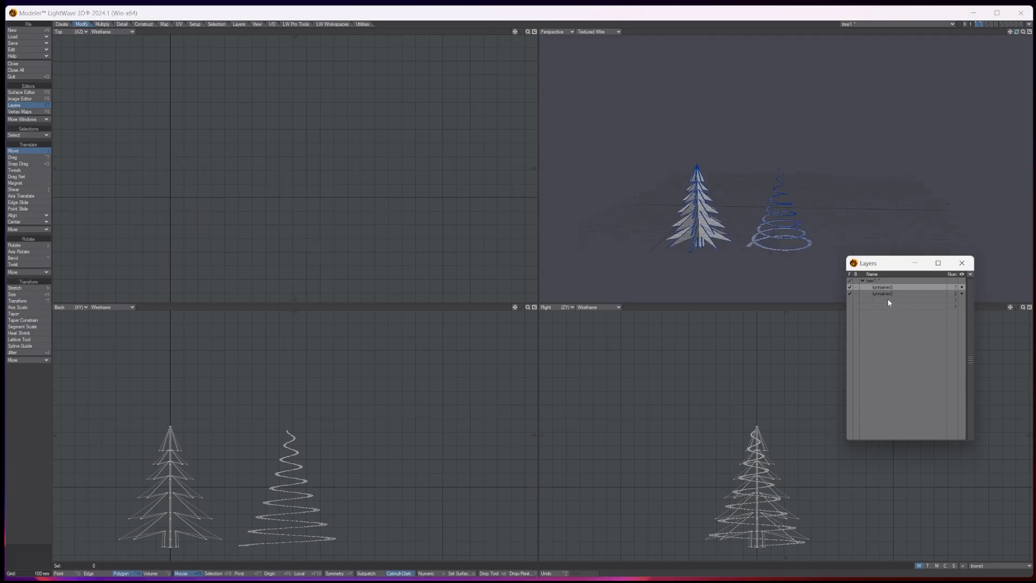
key(a)
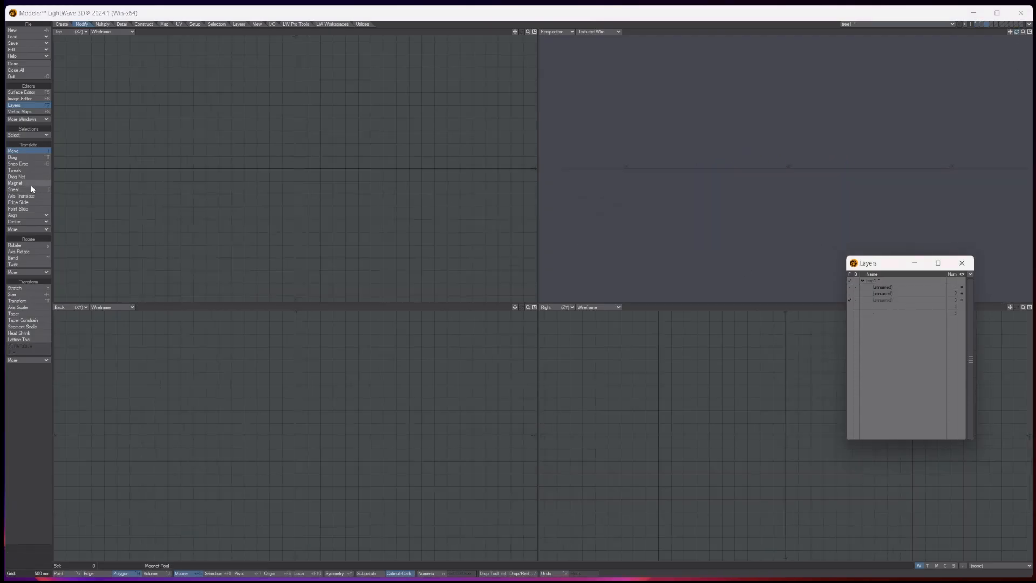
click(66, 25)
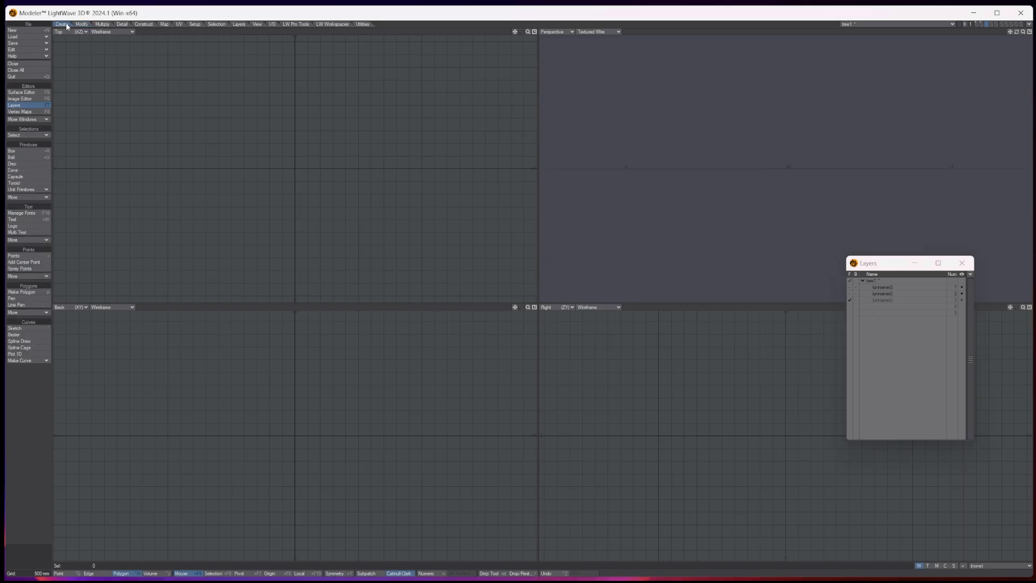
click(22, 171)
key(n)
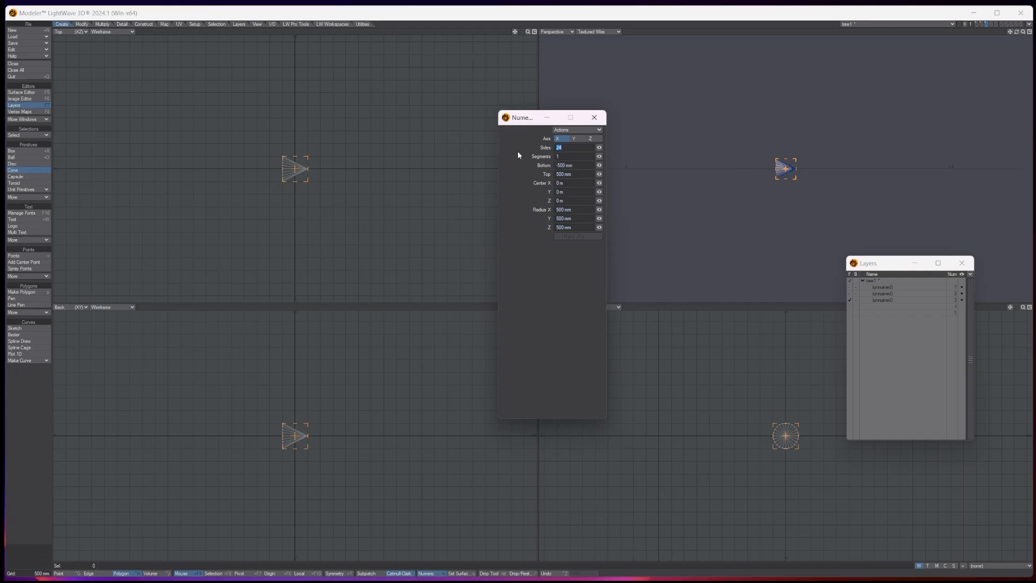
click(575, 139)
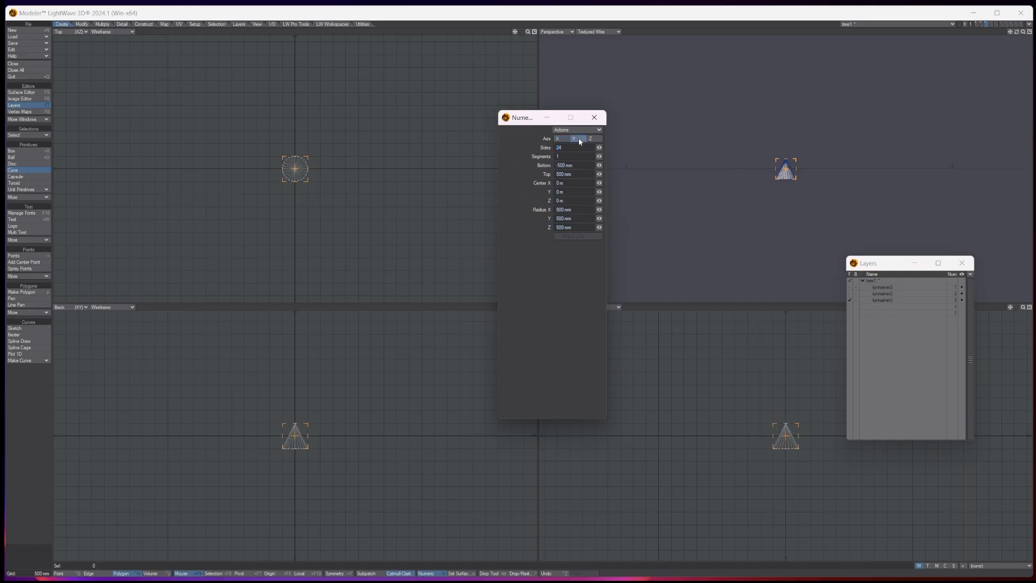
click(1028, 32)
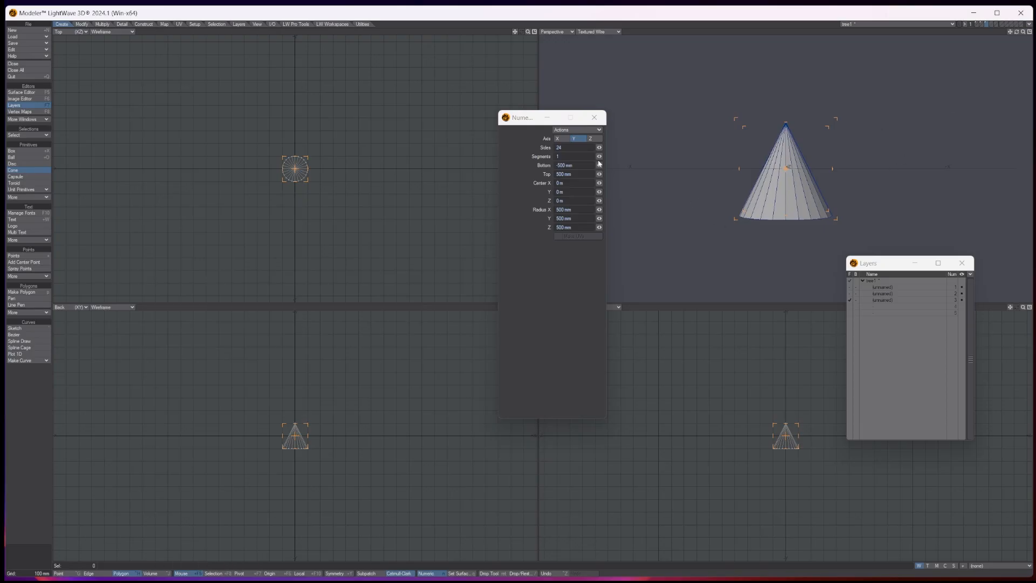
click(594, 117)
key(space)
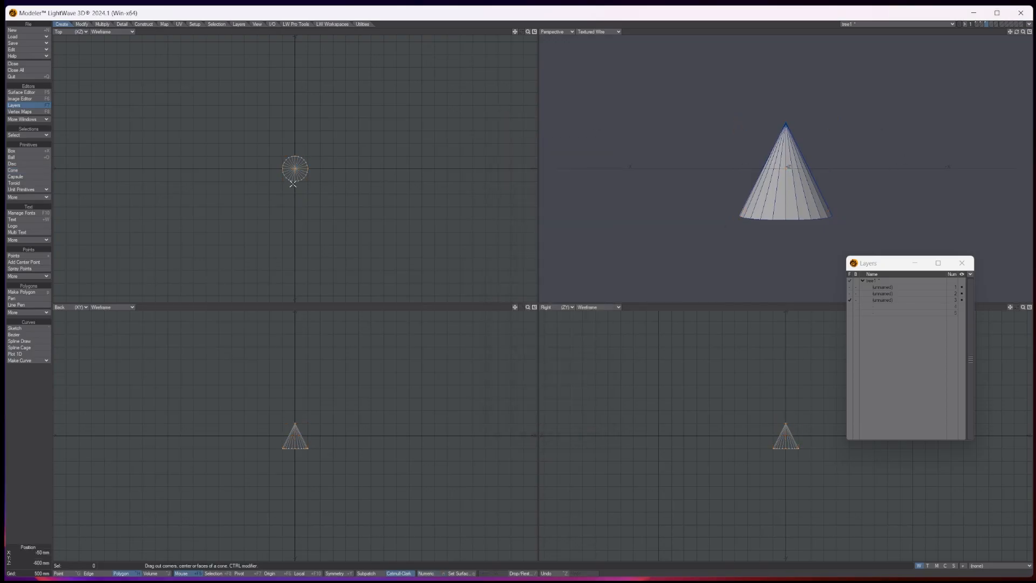
key(space)
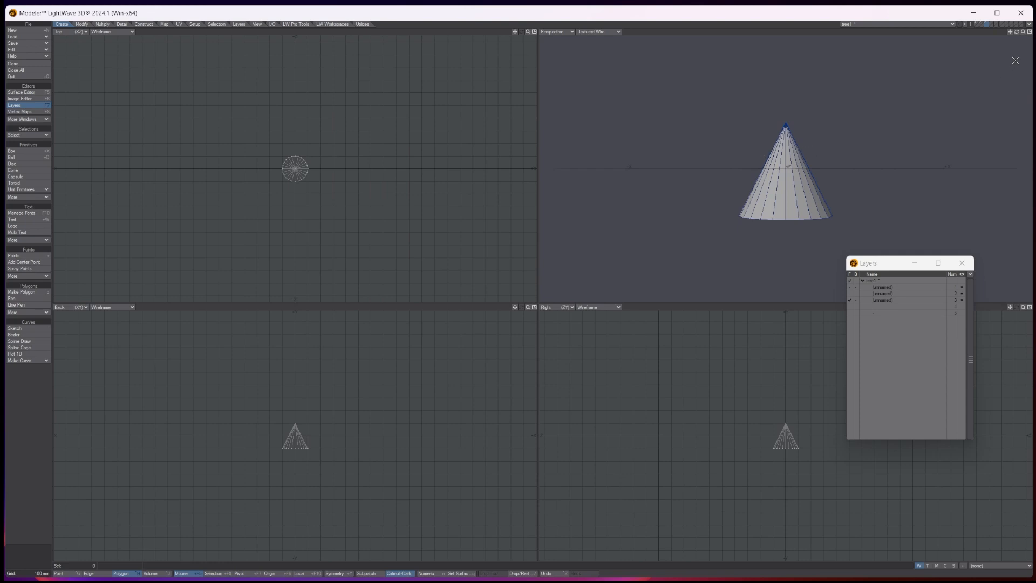
Cut a horizontal edge ring through the cone with Knife, a little over a quarter of the way down from its tip
drag(1023, 32, 904, 82)
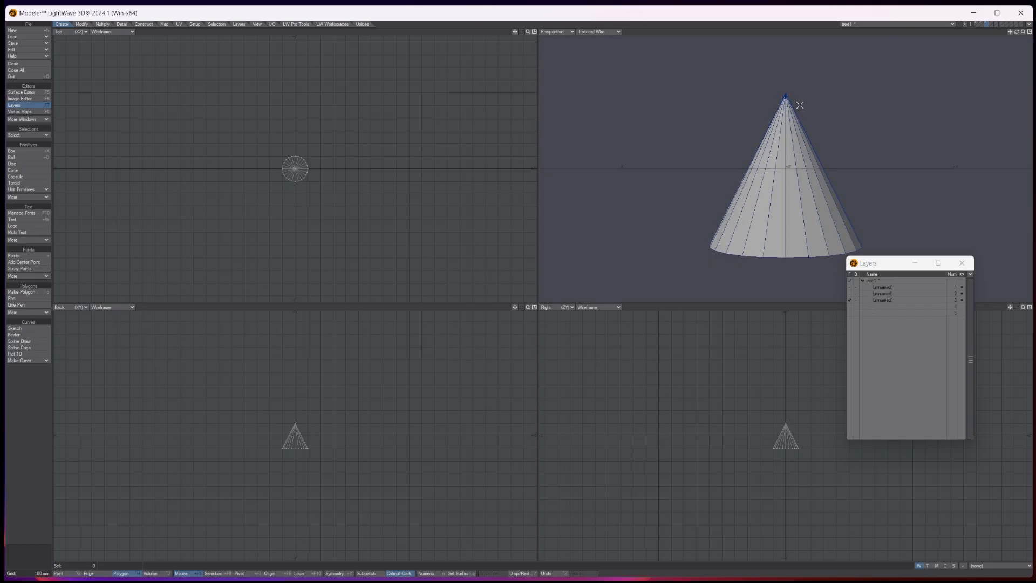
click(103, 25)
click(24, 327)
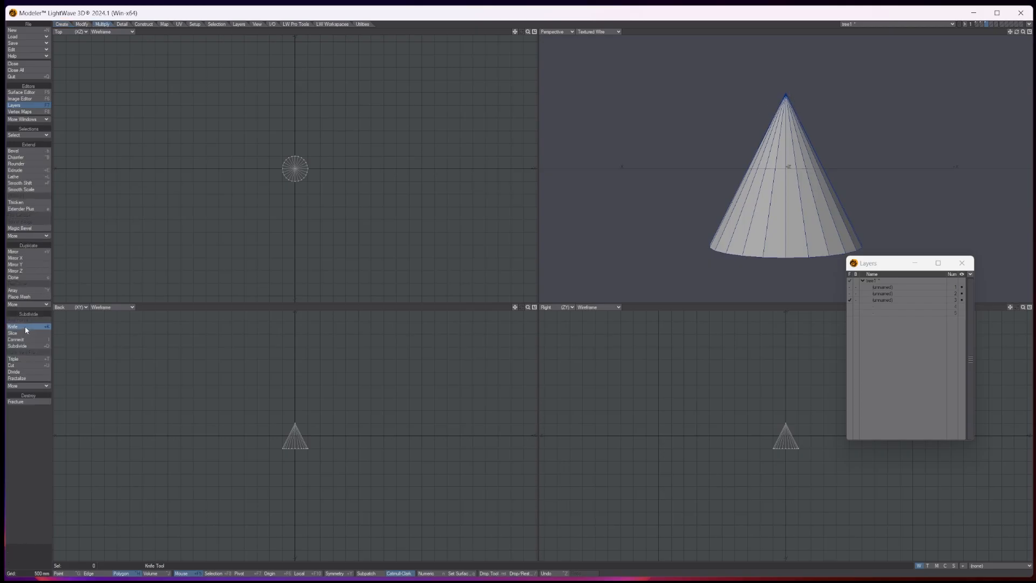
scroll(282, 425, up, 2)
drag(306, 448, 369, 449)
key(Return)
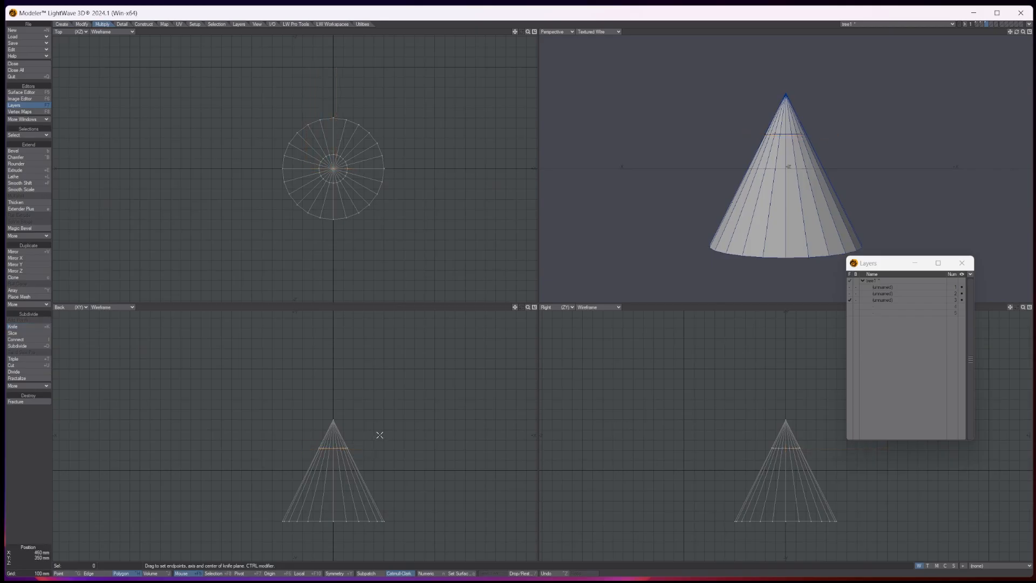
Delete the cone's flat base polygon so the underside is open
drag(1015, 33, 1014, 56)
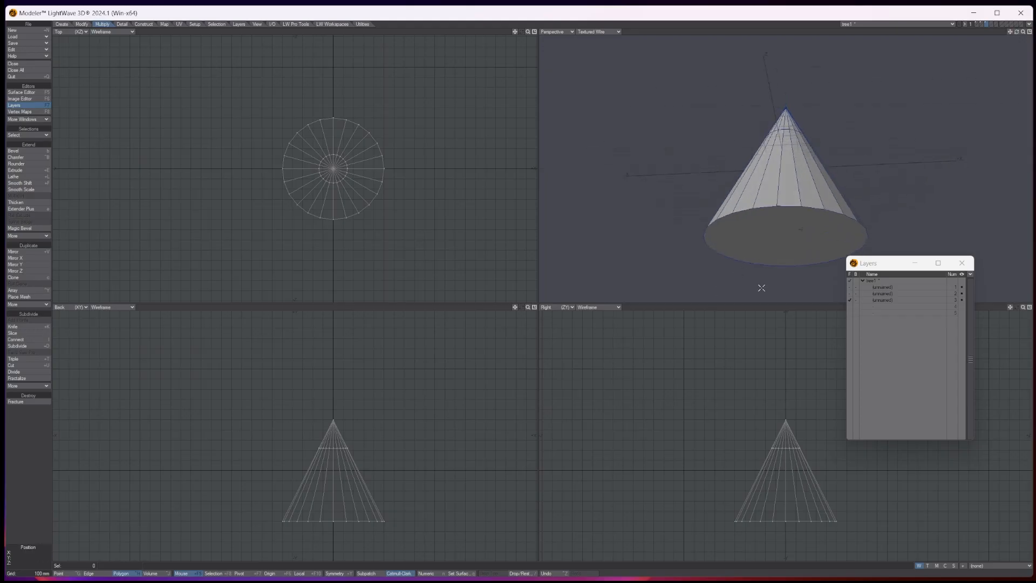
click(771, 232)
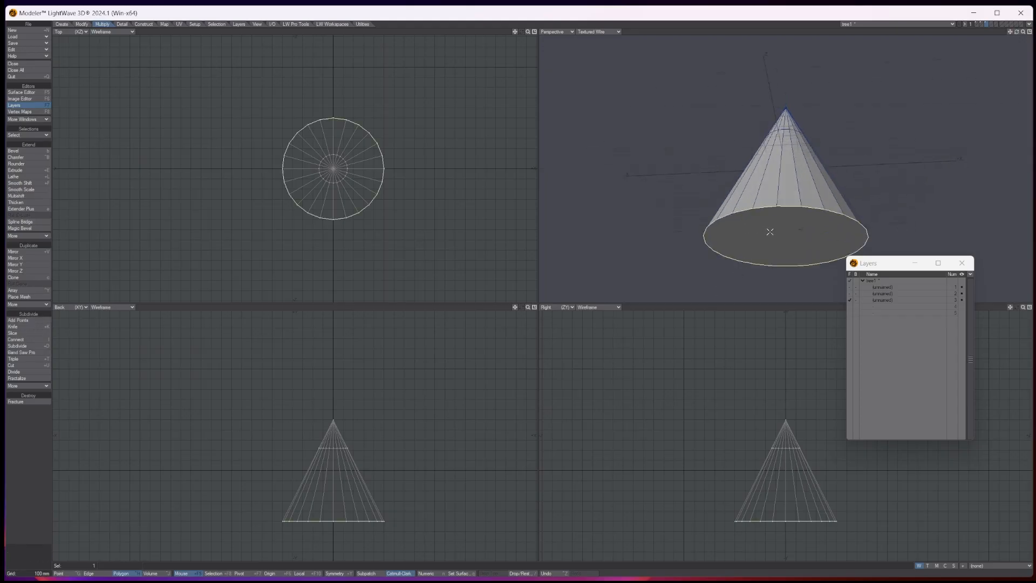
key(Delete)
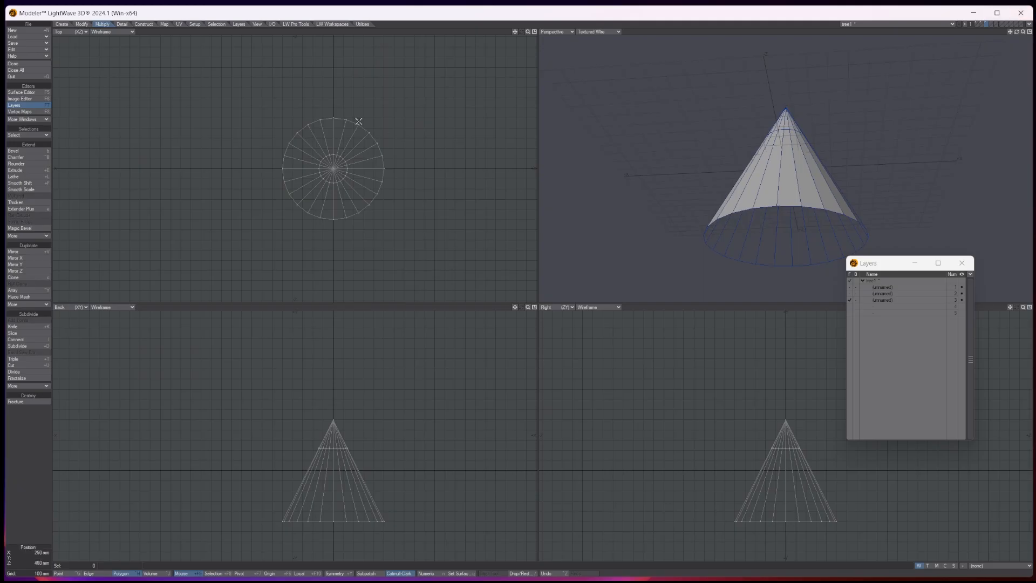
Select every second point around the cone's open bottom rim and move those 12 points straight down 400 mm, forming a zigzag edge
click(59, 573)
click(359, 125)
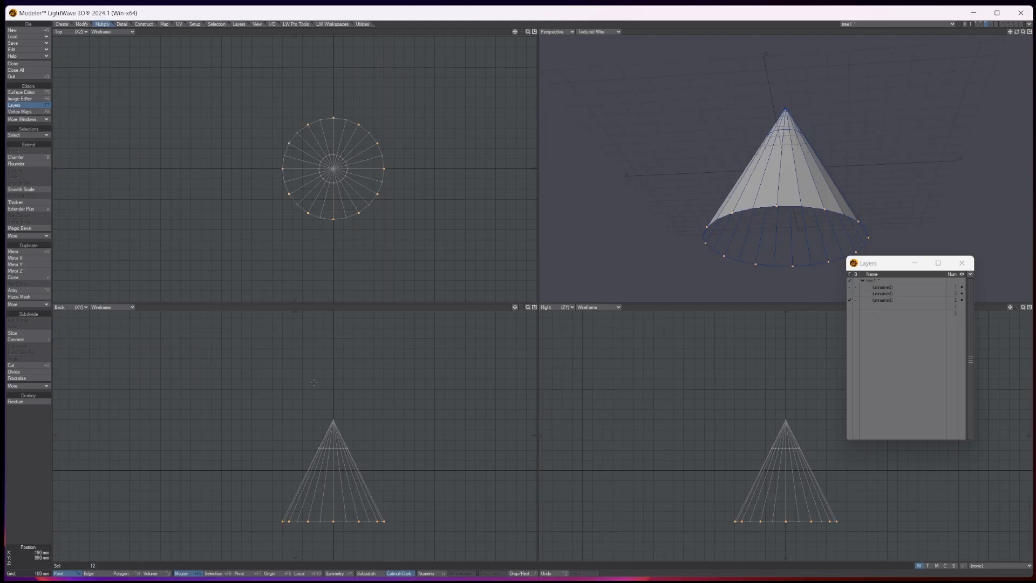
click(82, 24)
click(24, 151)
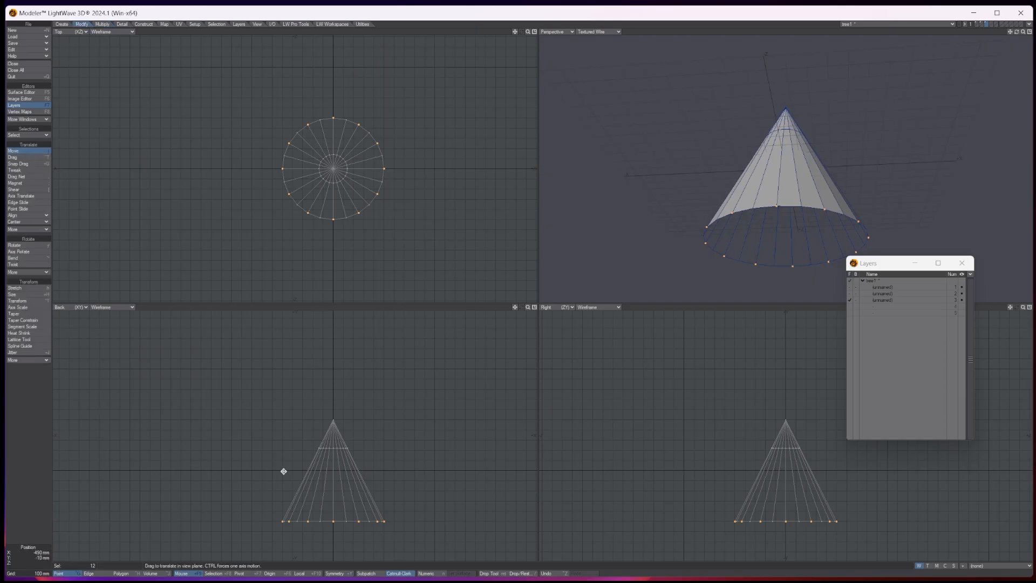
scroll(426, 359, down, 2)
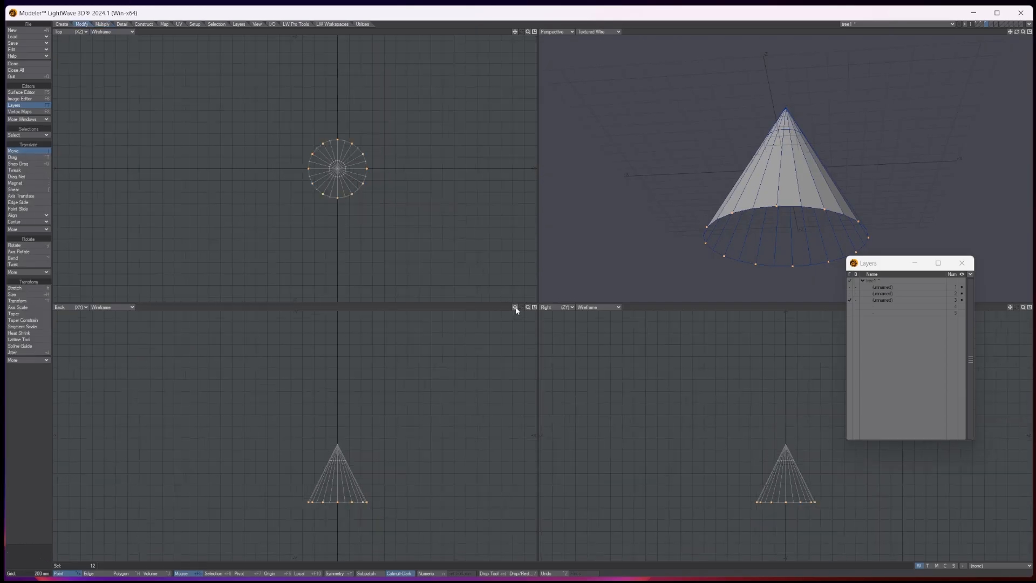
drag(515, 309, 556, 308)
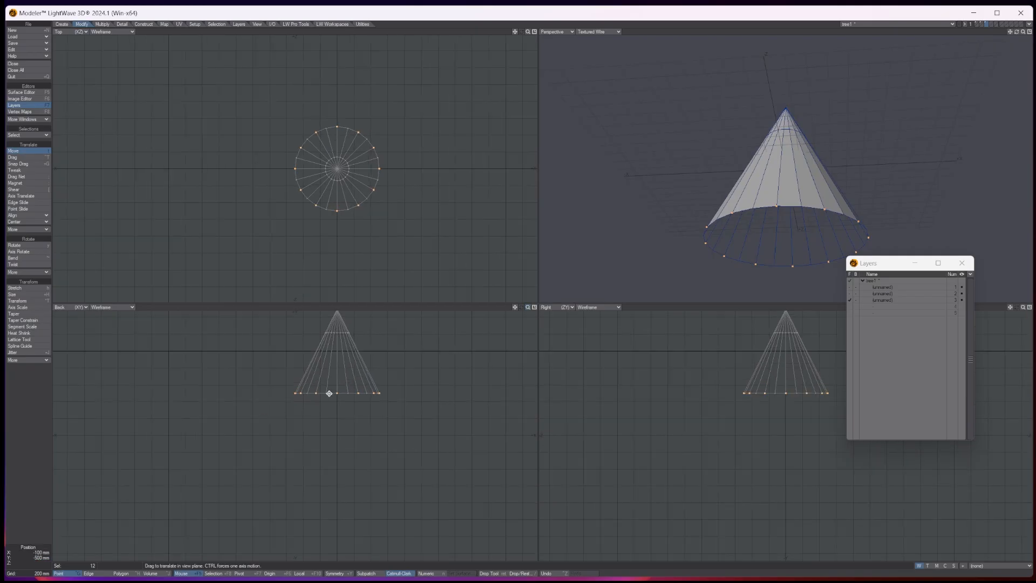
drag(339, 394, 339, 419)
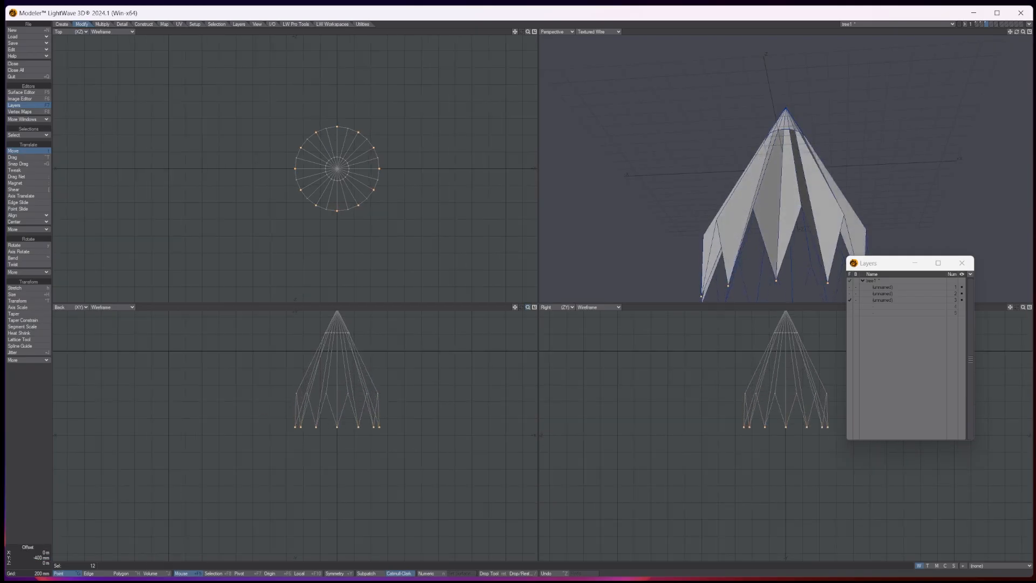
drag(1017, 32, 1020, 53)
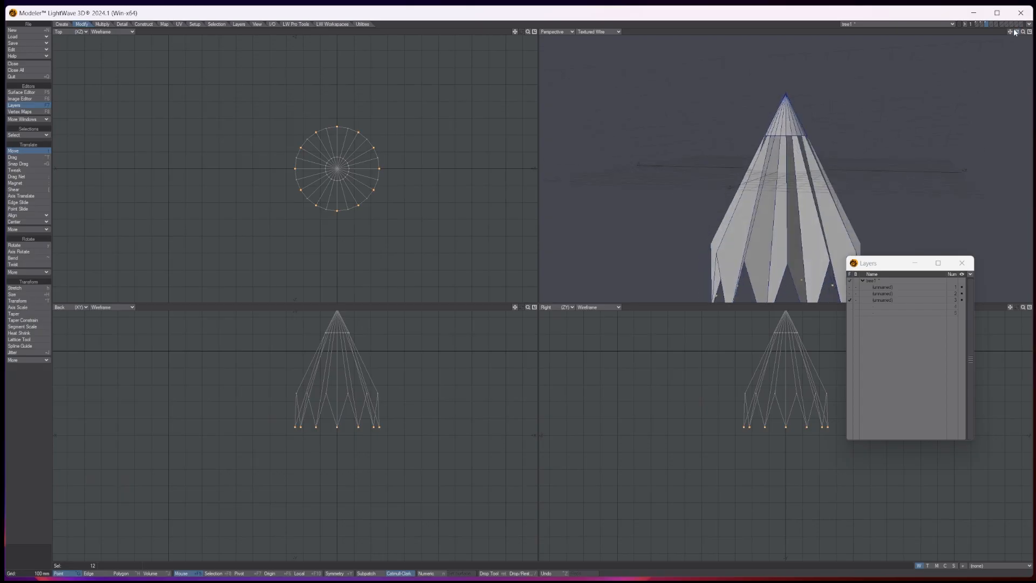
key(space)
key(slash)
Turn the zigzag cone into a Catmull-Clark subdivision surface and stretch it vertically to about half its height
drag(1023, 32, 1025, 34)
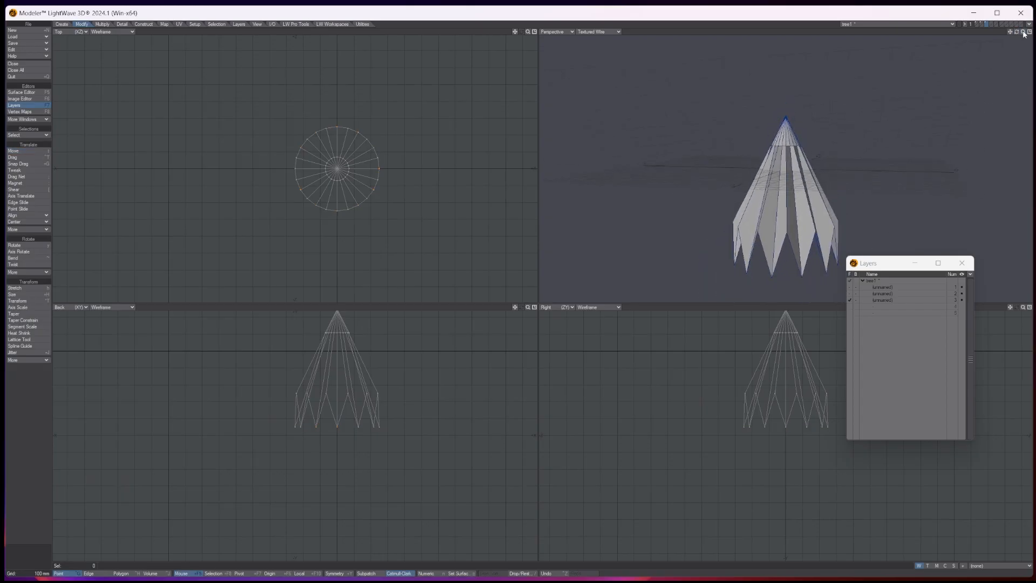
key(Tab)
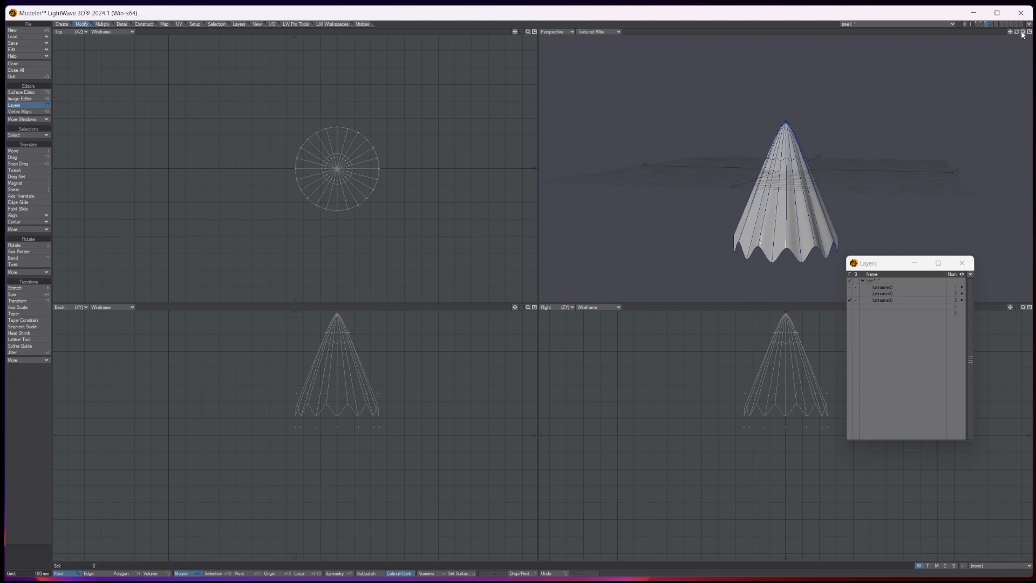
drag(1017, 32, 1019, 30)
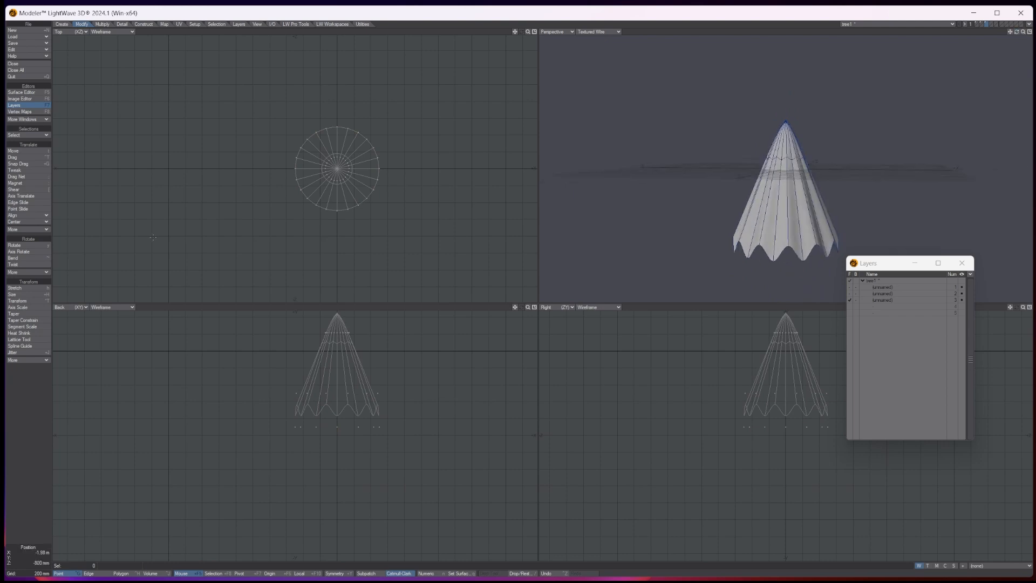
click(15, 288)
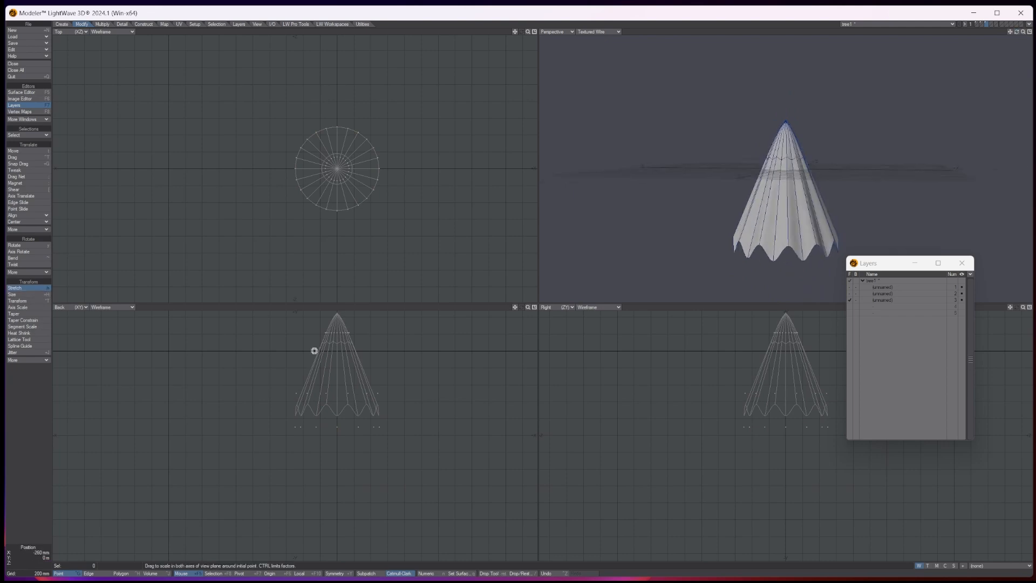
drag(335, 361, 339, 400)
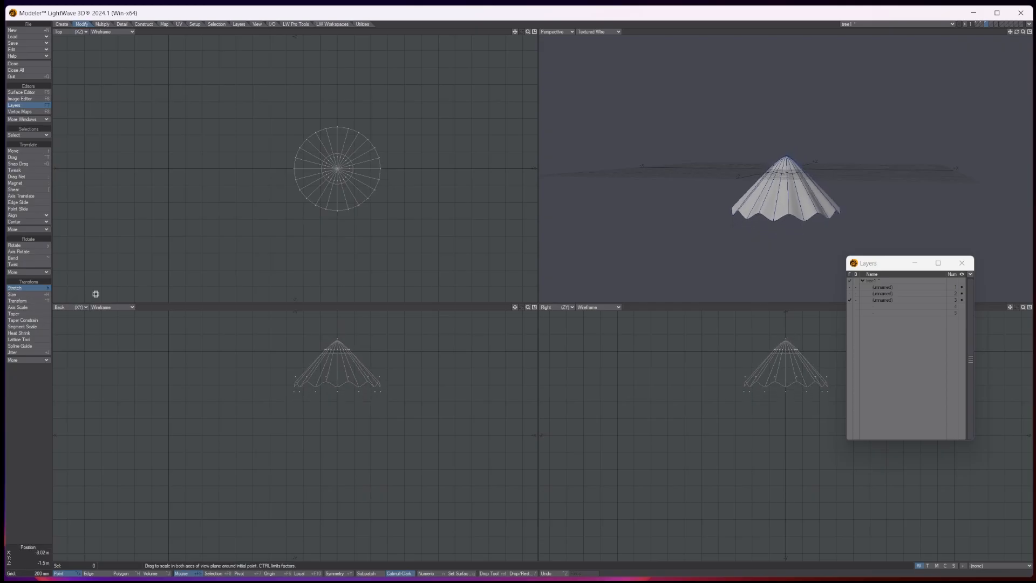
key(space)
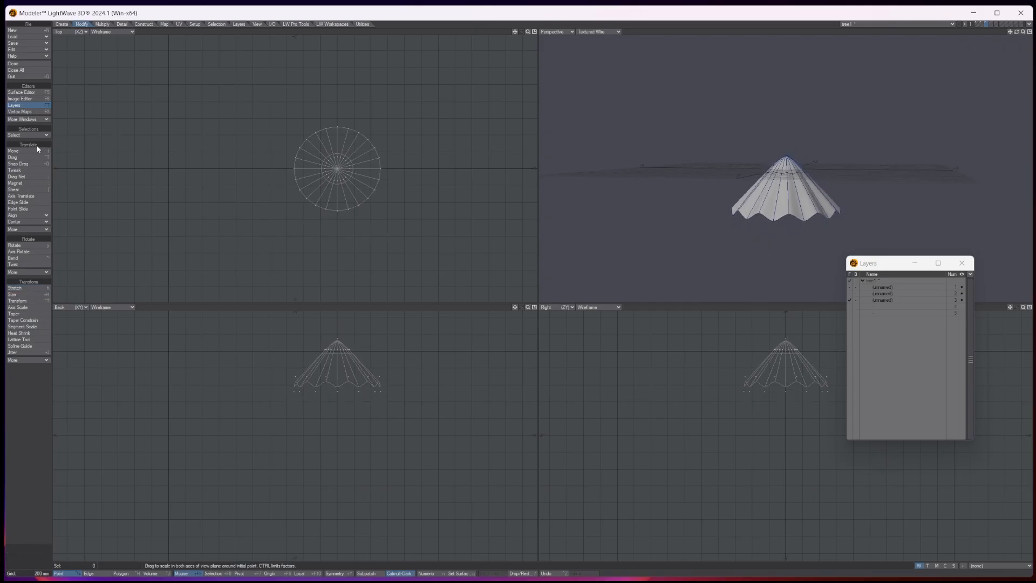
Thicken the pleated cone into a thin shell and smooth it with Catmull-Clark subdivision
click(103, 24)
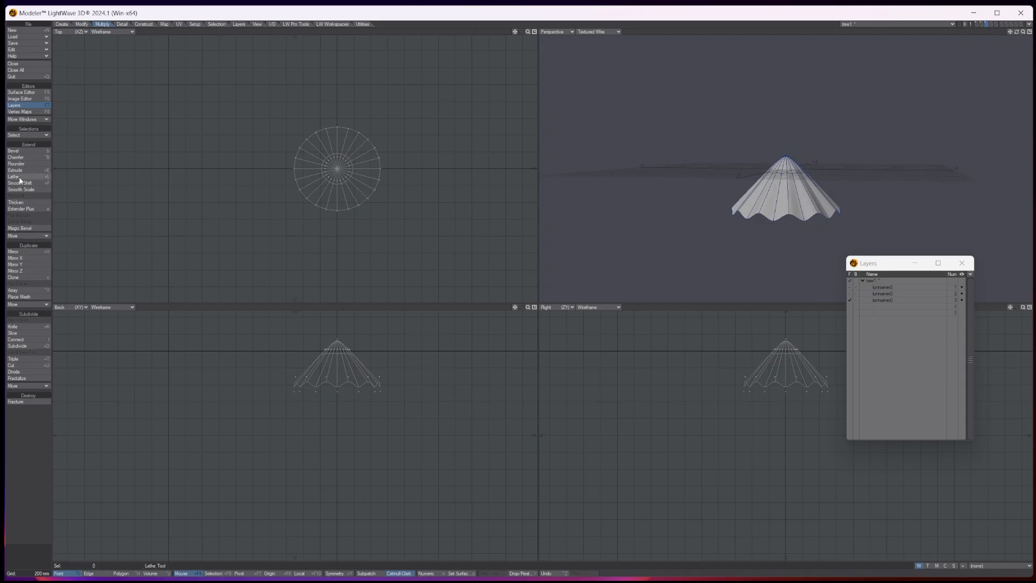
click(16, 202)
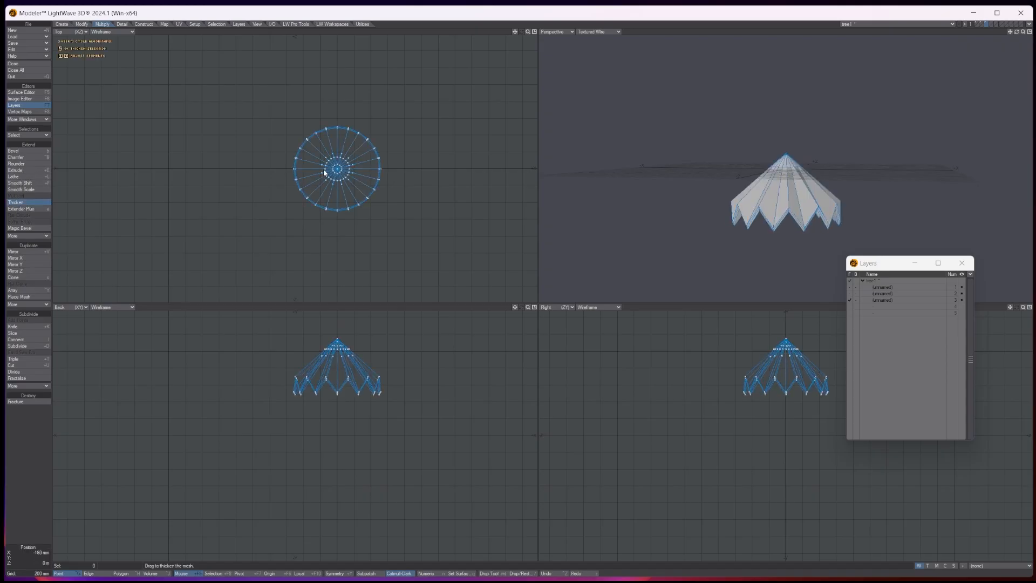
key(Tab)
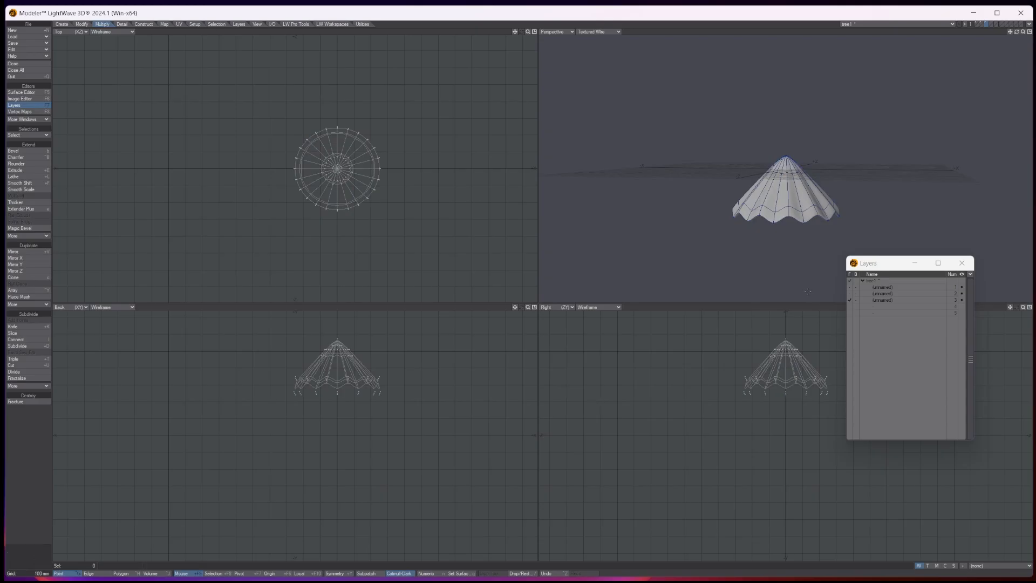
key(a)
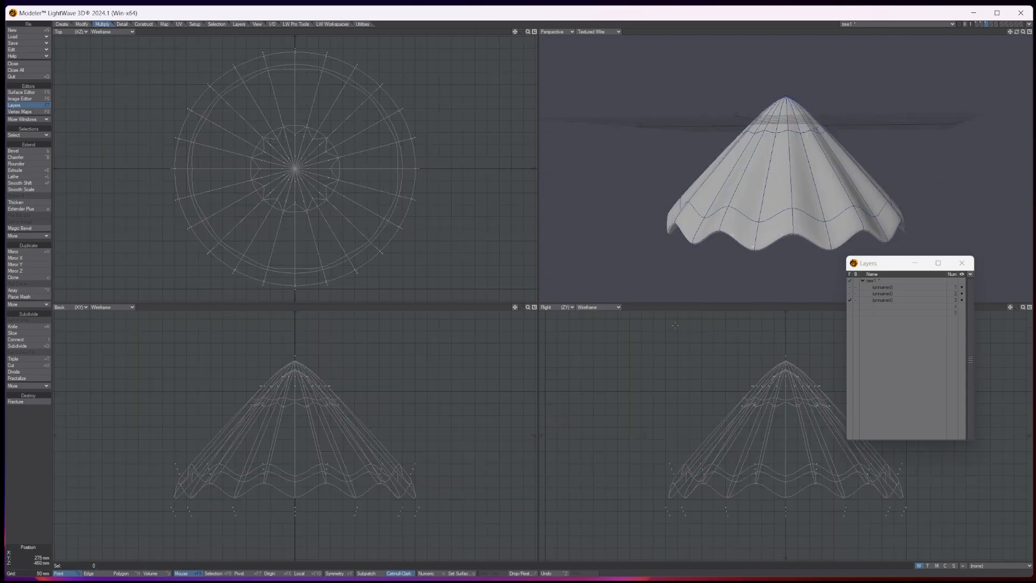
With the two existing tree layers in the background, scale the pleated cone uniformly to about 47%, narrower than the arrayed tree
click(857, 282)
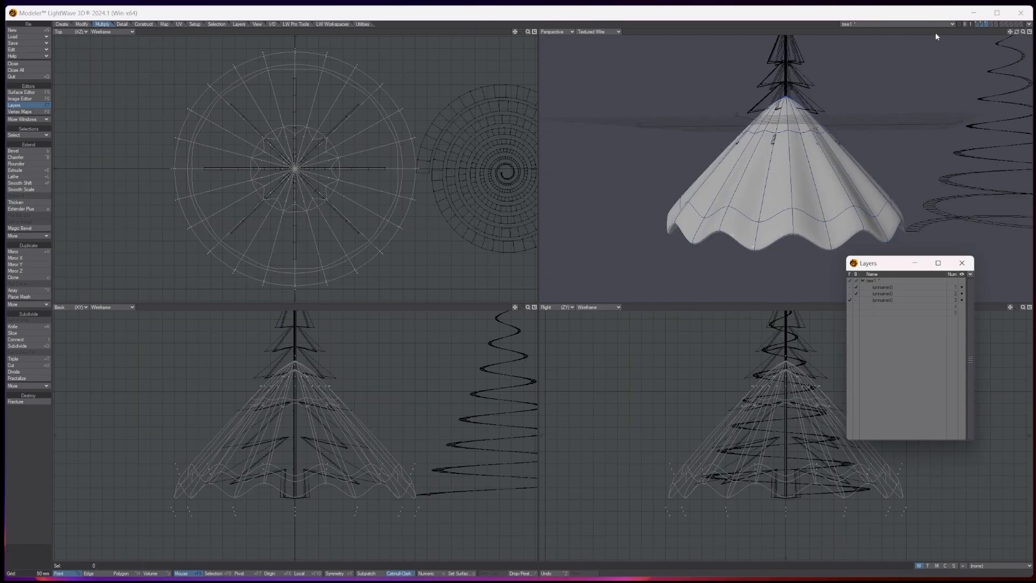
drag(1024, 32, 966, 32)
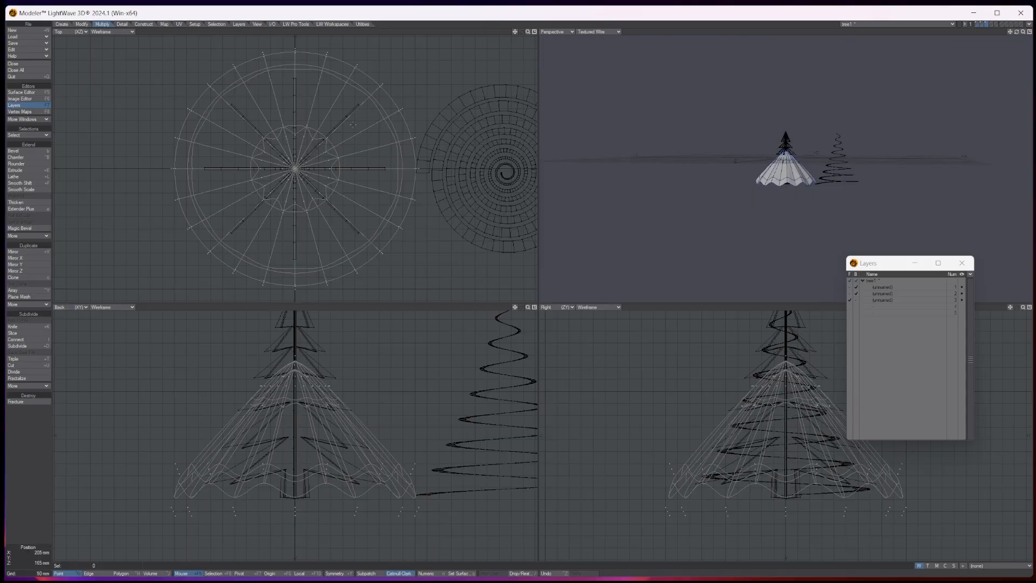
key(comma)
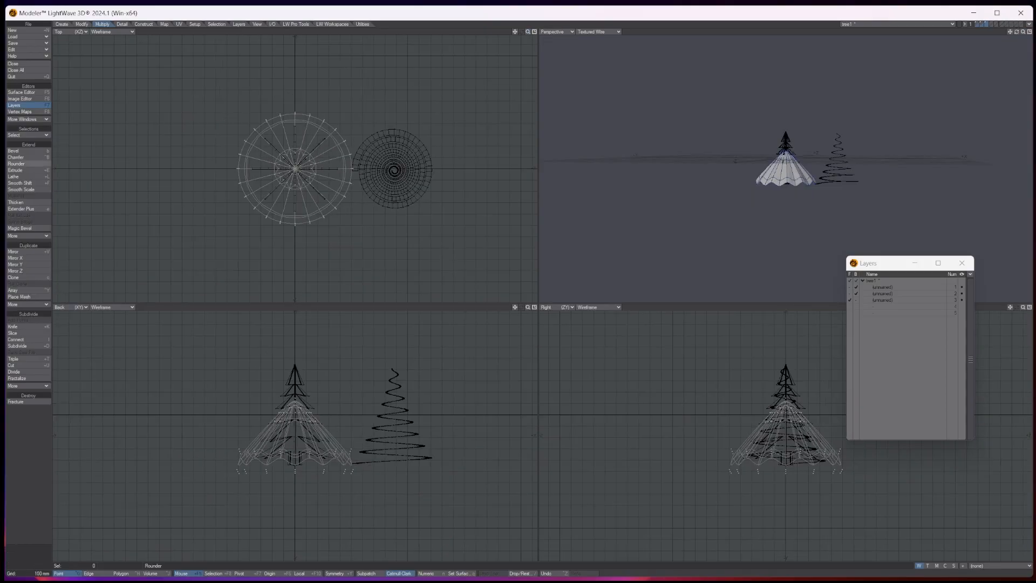
click(82, 24)
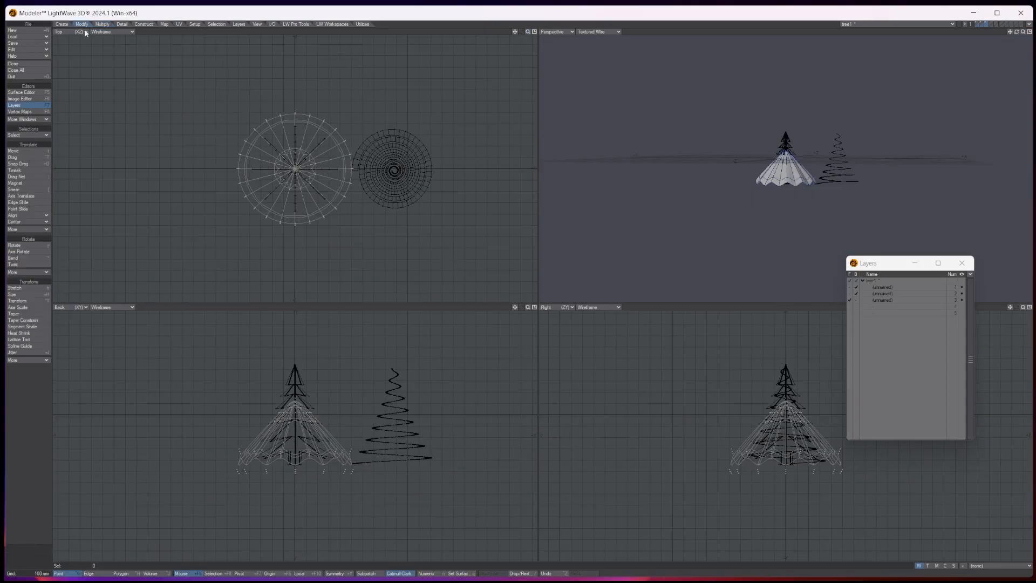
click(32, 296)
drag(290, 168, 232, 168)
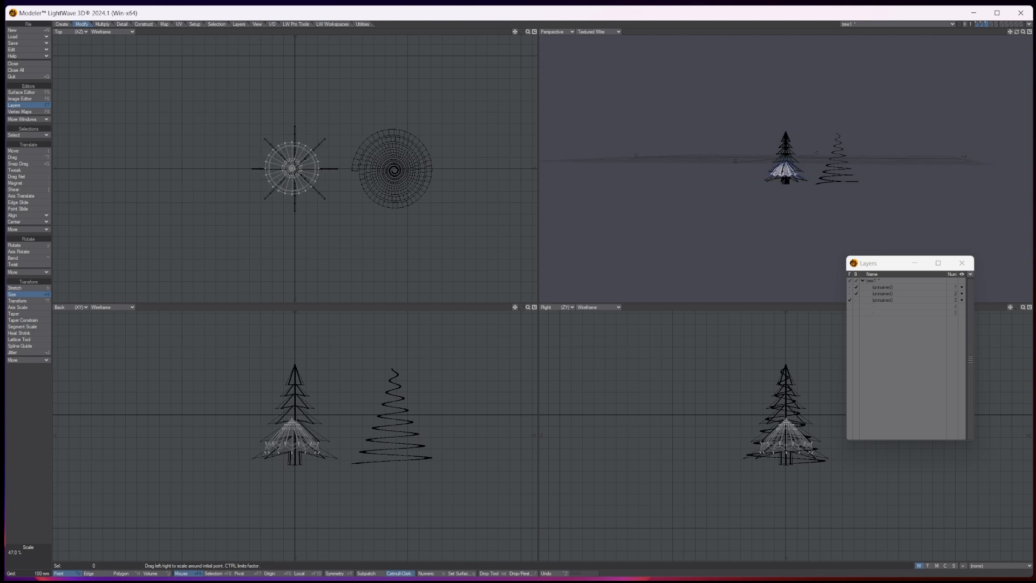
Move the pleated cone beside the arrayed tree, opposite the spiral, and stack copies vertically with a rectangular array, X and Z counts 1, Y offset 162 mm
key(t)
drag(292, 446, 207, 369)
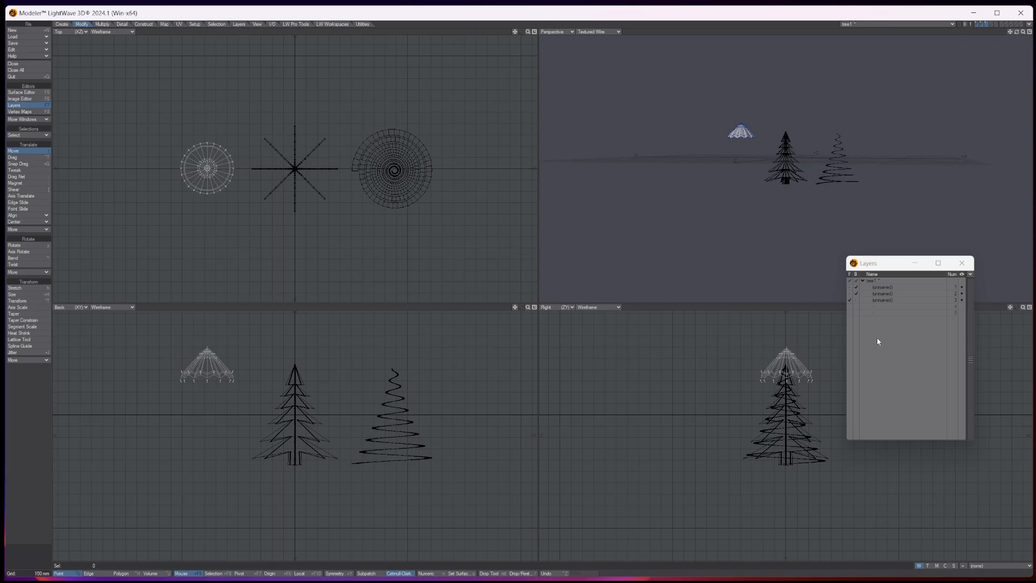
click(102, 24)
click(38, 291)
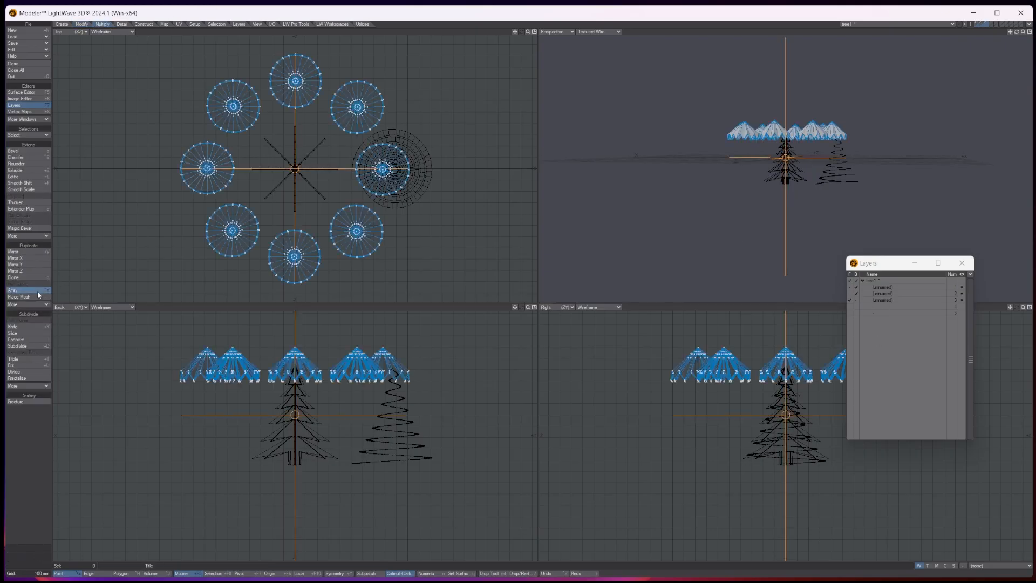
key(n)
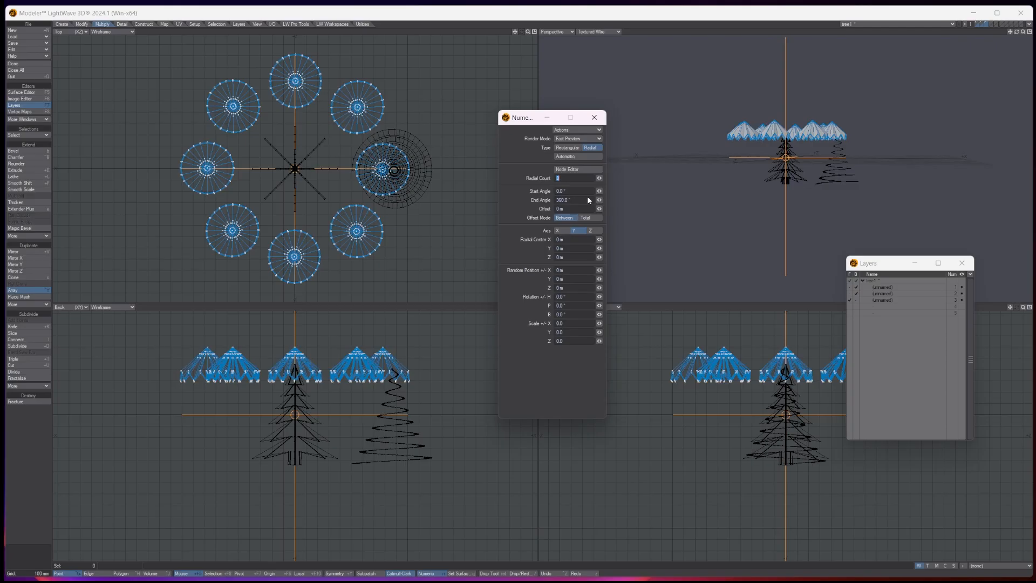
click(568, 148)
mouse_move(600, 179)
mouse_down()
mouse_move(600, 198)
mouse_move(600, 186)
mouse_up()
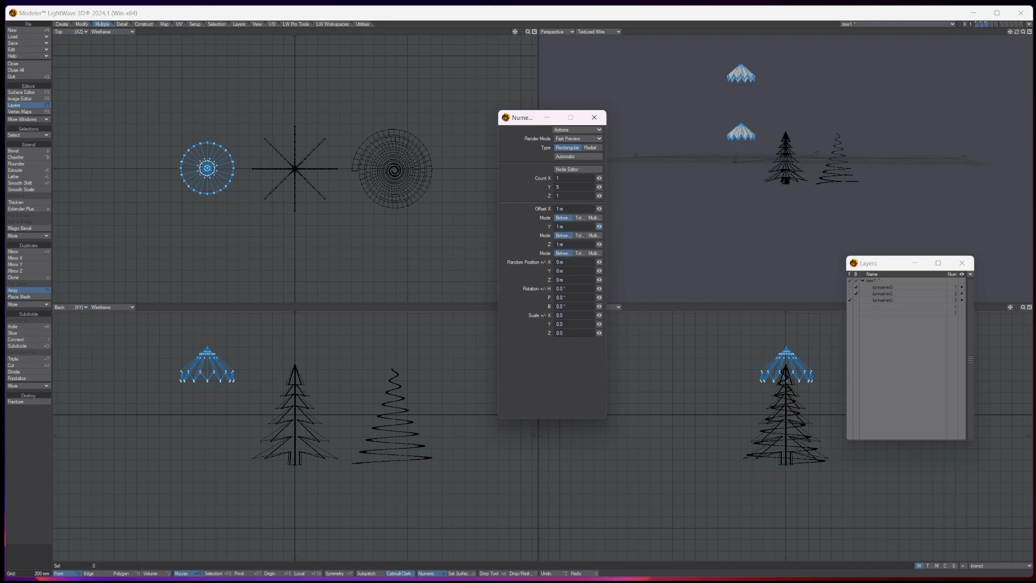
drag(599, 226, 554, 227)
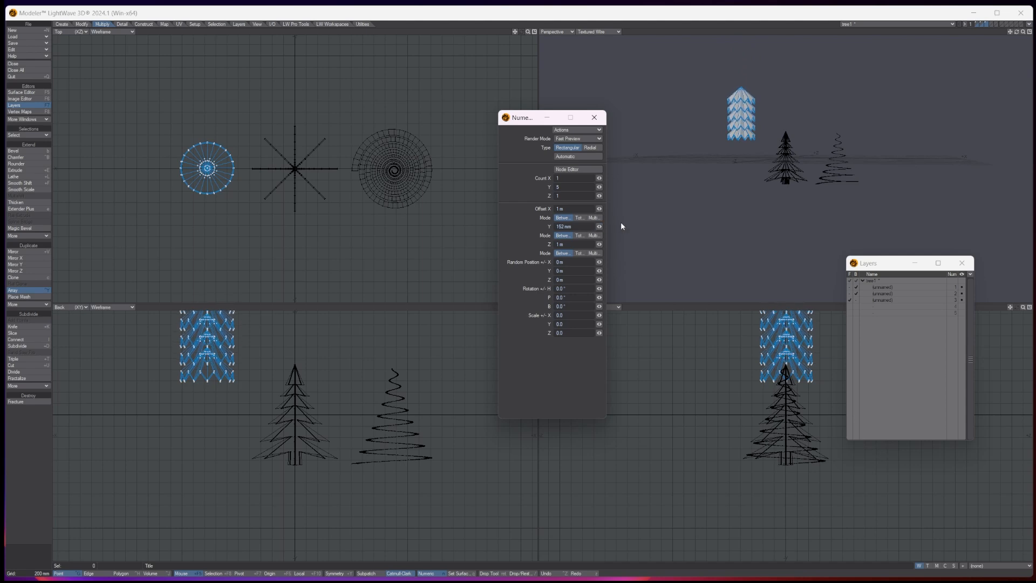
drag(599, 187, 600, 187)
mouse_move(1010, 33)
mouse_down()
mouse_move(994, 71)
mouse_move(1035, 32)
mouse_move(1017, 26)
mouse_move(1015, 10)
mouse_move(1001, 36)
mouse_up()
click(596, 116)
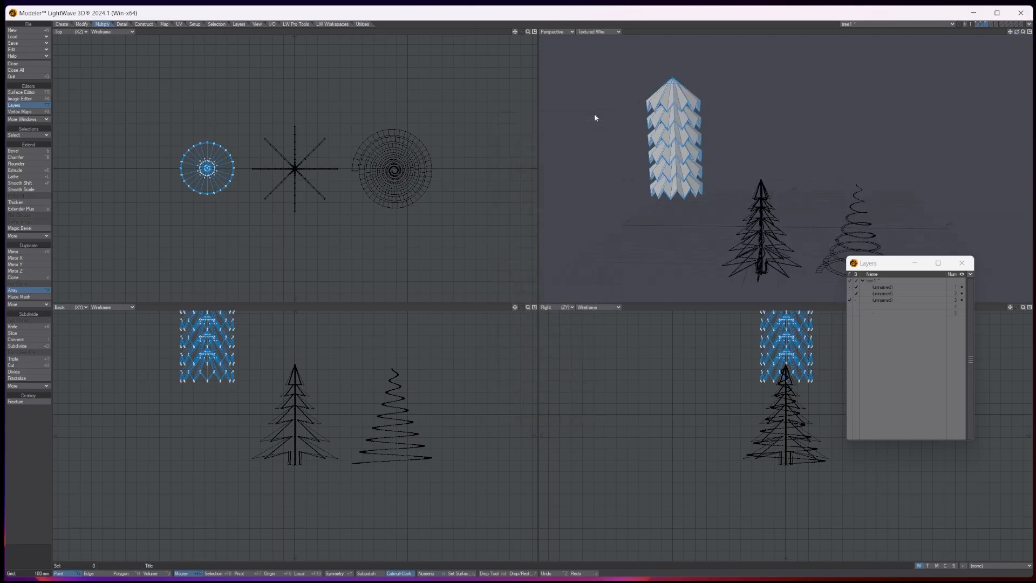
click(594, 114)
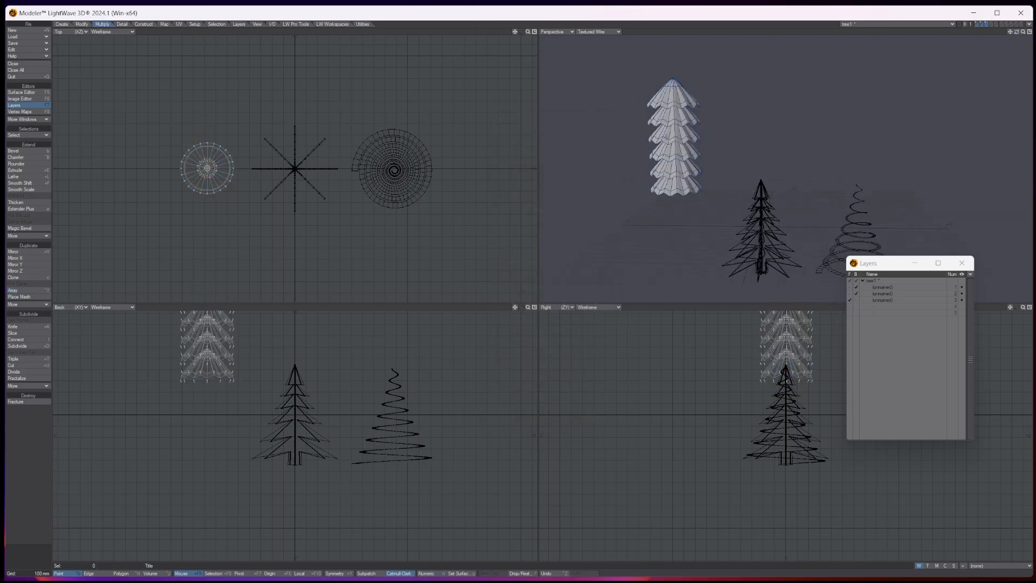
Lower the stacked cones to the other trees' level and anchor the Taper tool's pivot at the centre of the stack's base
key(t)
drag(213, 358, 211, 435)
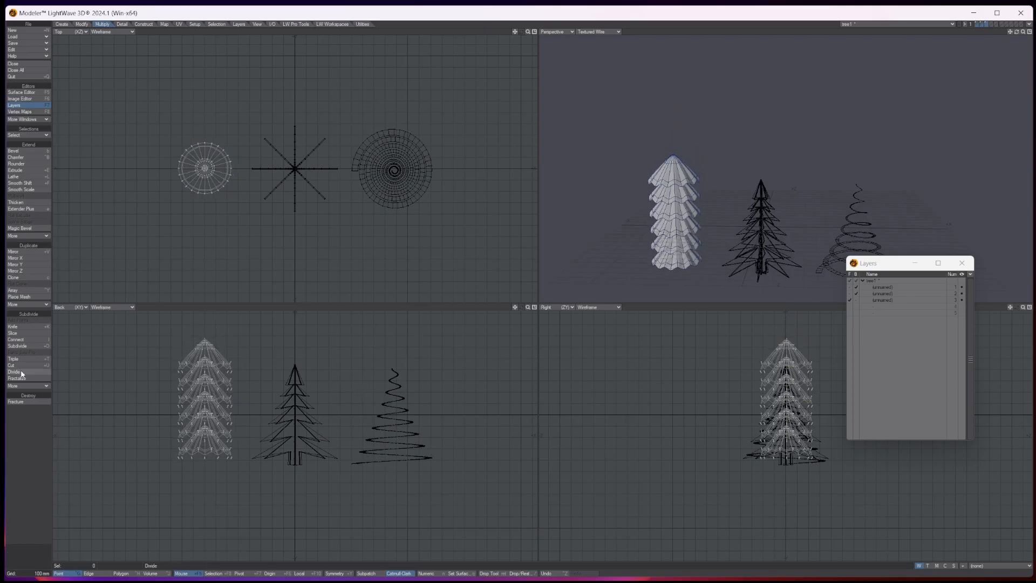
click(82, 24)
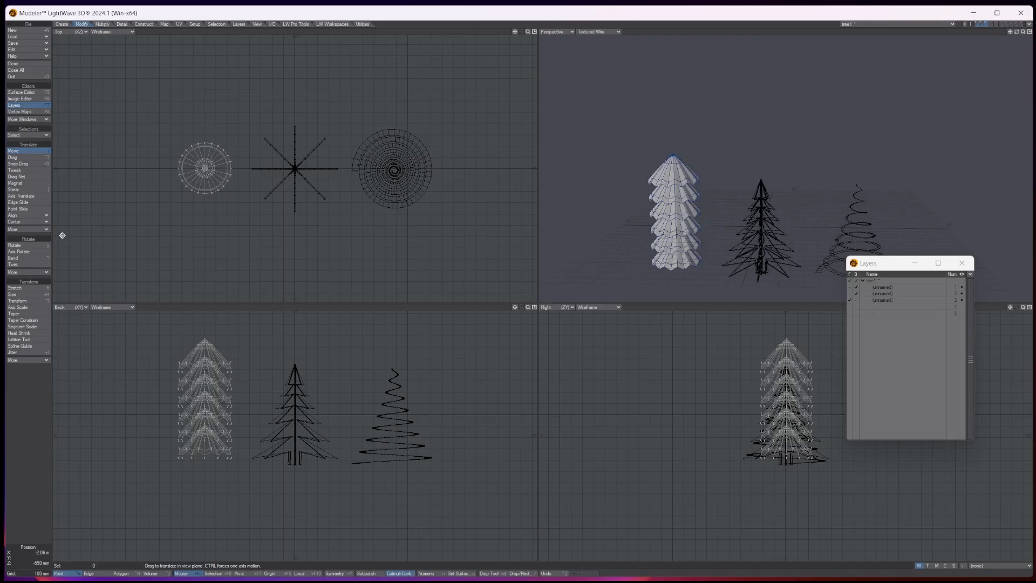
click(25, 314)
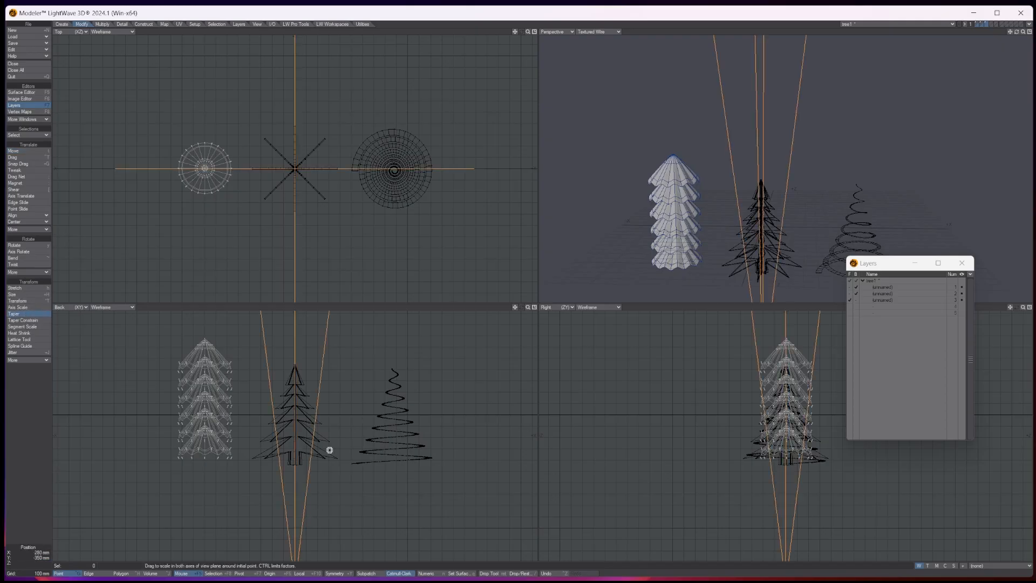
scroll(348, 434, down, 1)
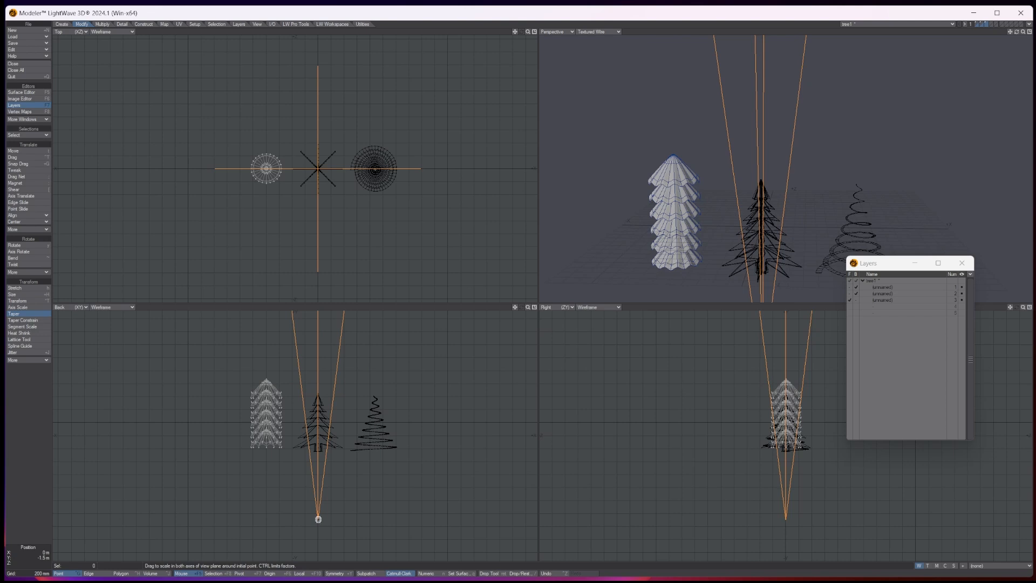
drag(318, 519, 266, 450)
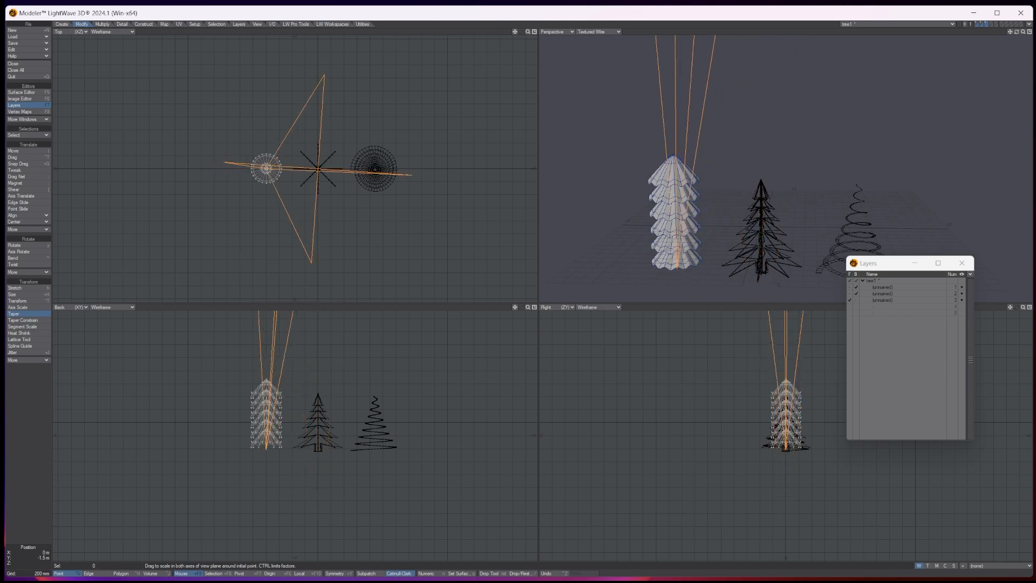
Shorten the taper range to end just above the stack and taper the cones narrower towards the top
drag(528, 308, 493, 525)
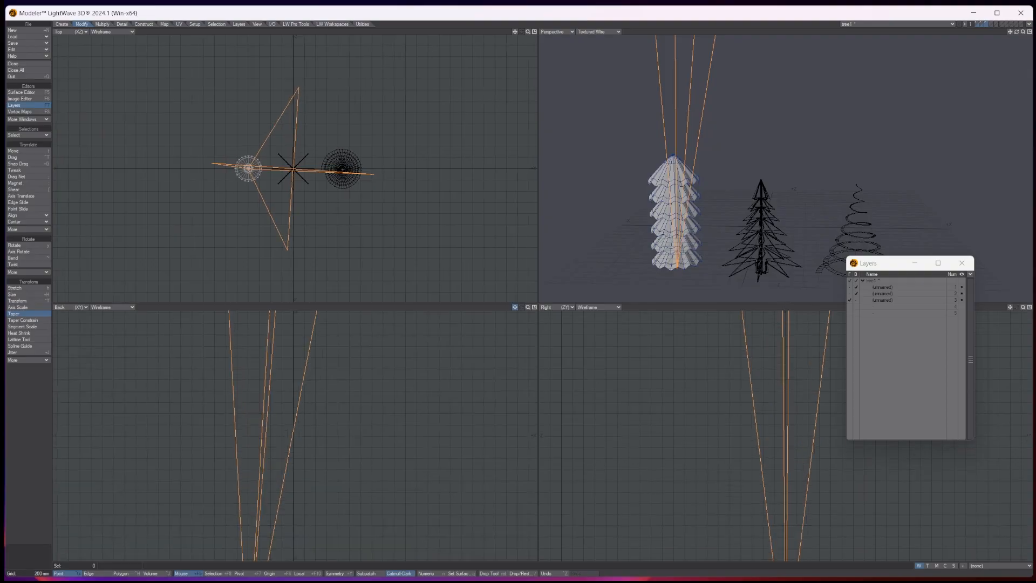
drag(528, 307, 454, 307)
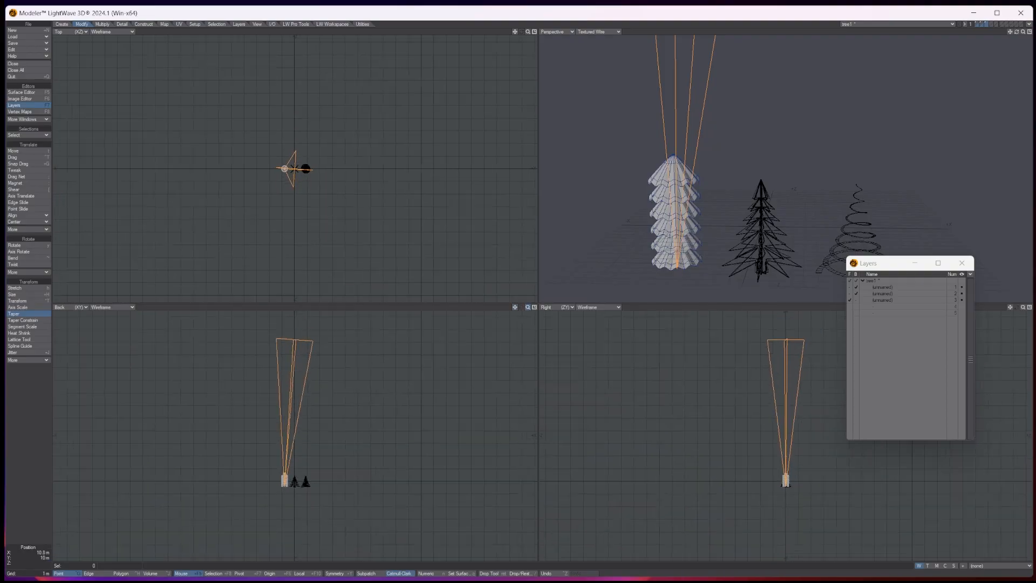
drag(294, 341, 286, 472)
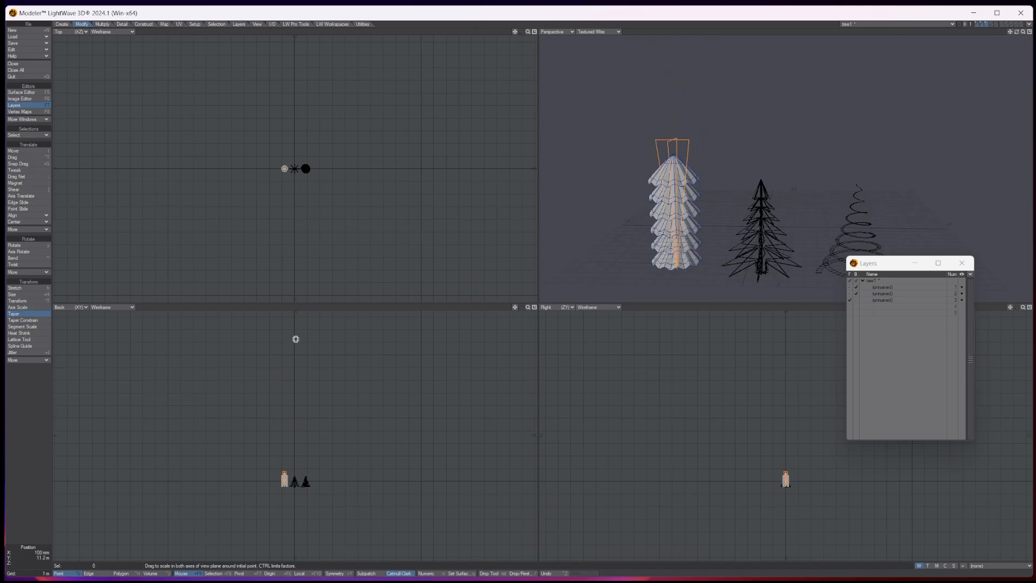
key(a)
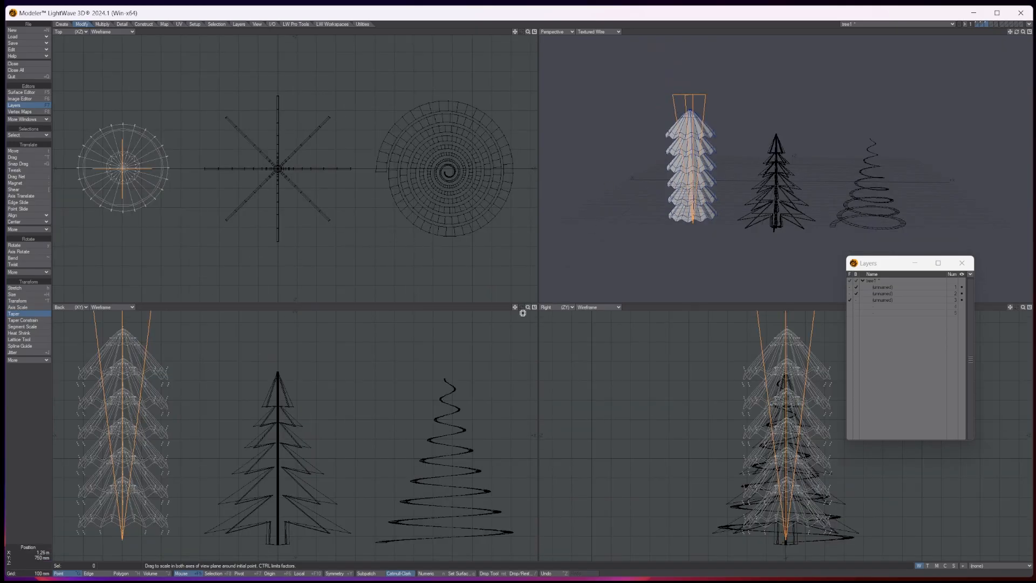
drag(529, 308, 524, 309)
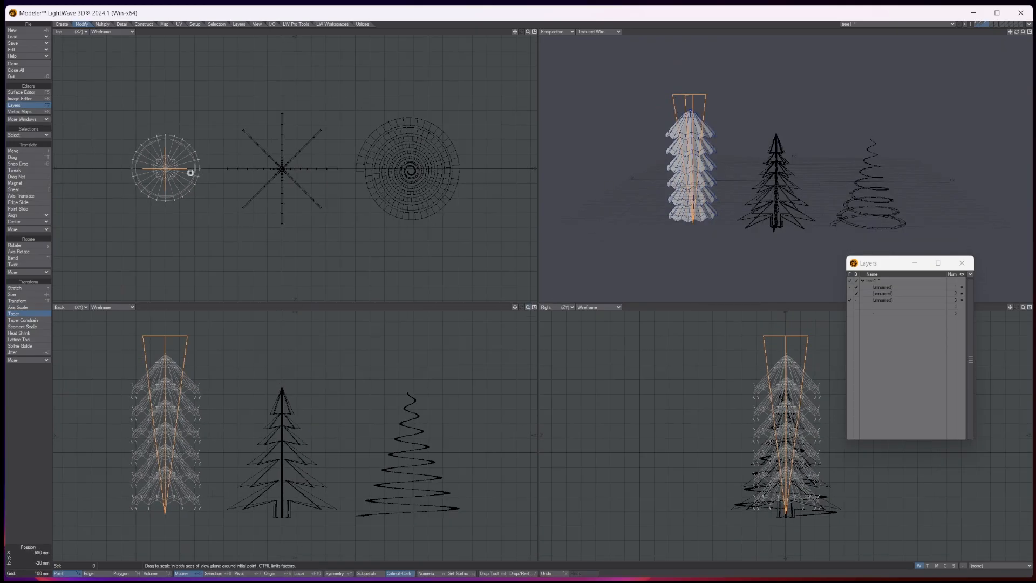
drag(164, 167, 141, 185)
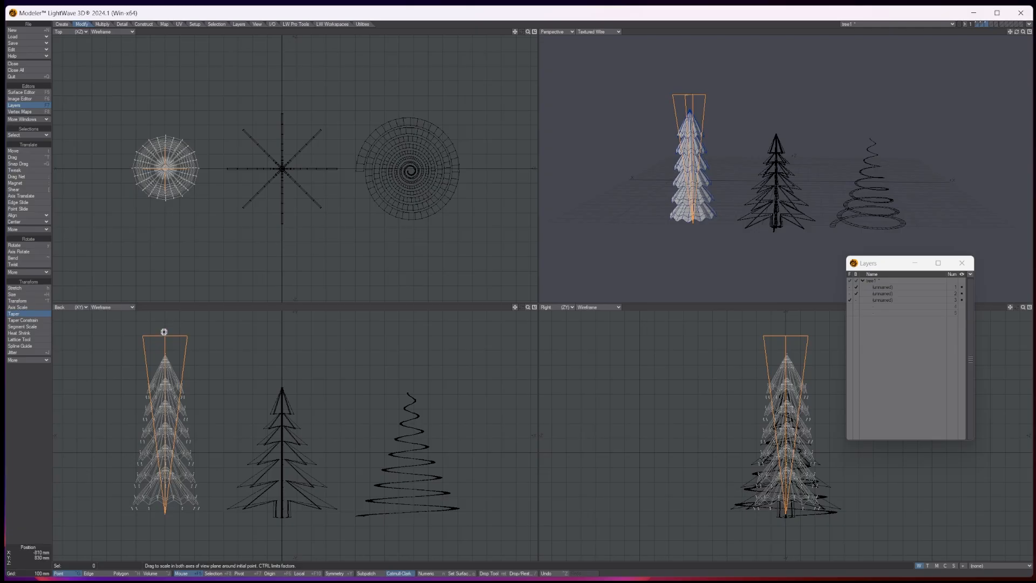
Reverse the taper range so it starts at the tree's tip, and widen the lower tiers to roughly twice their width
mouse_move(166, 335)
mouse_down()
mouse_move(276, 475)
mouse_move(165, 538)
mouse_move(165, 354)
mouse_up()
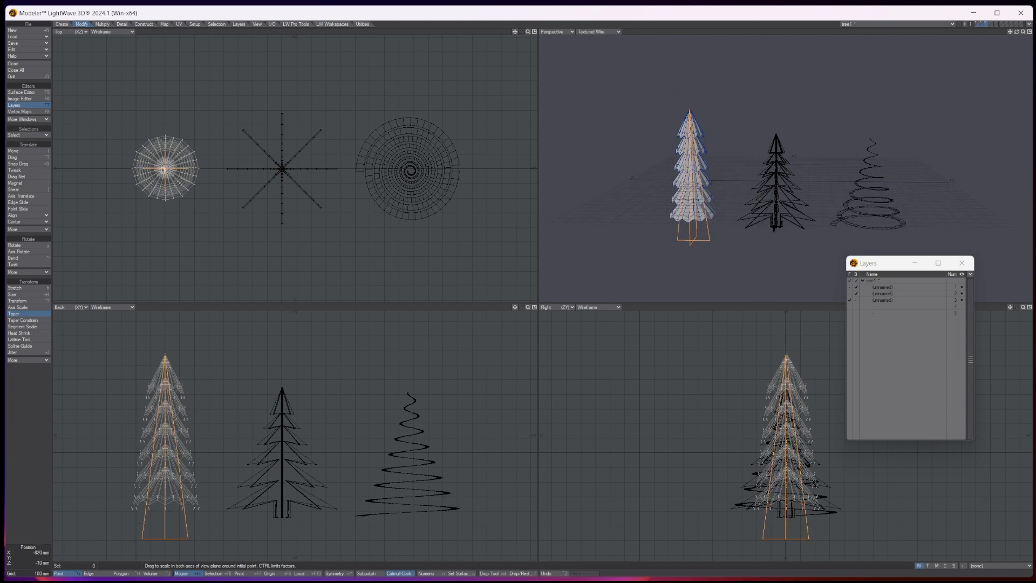
drag(163, 170, 232, 109)
key(space)
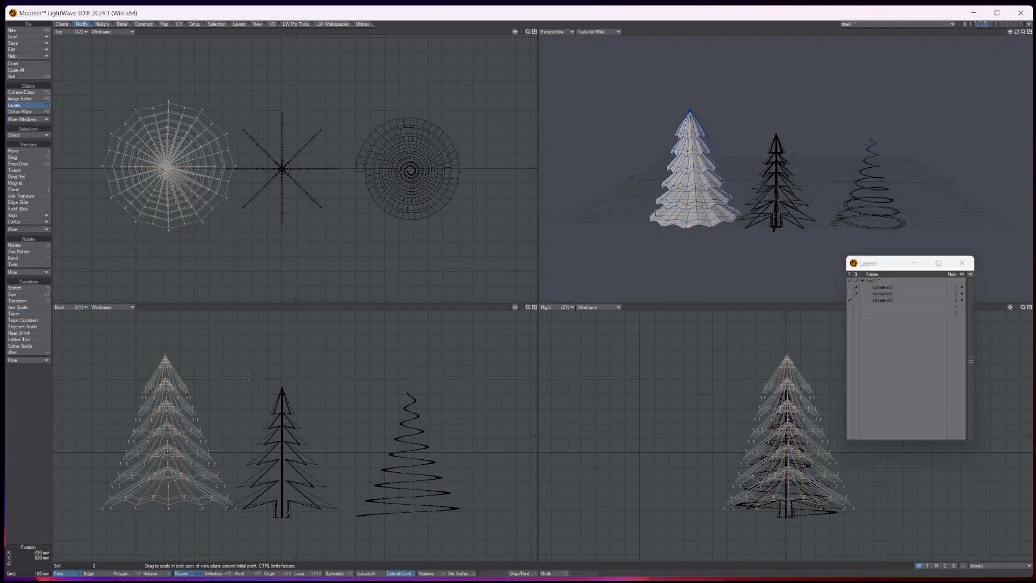
Scale the pleated tree down to about the other trees' height and move it 130 mm down and 40 mm in negative X
click(16, 295)
drag(192, 449, 171, 455)
key(t)
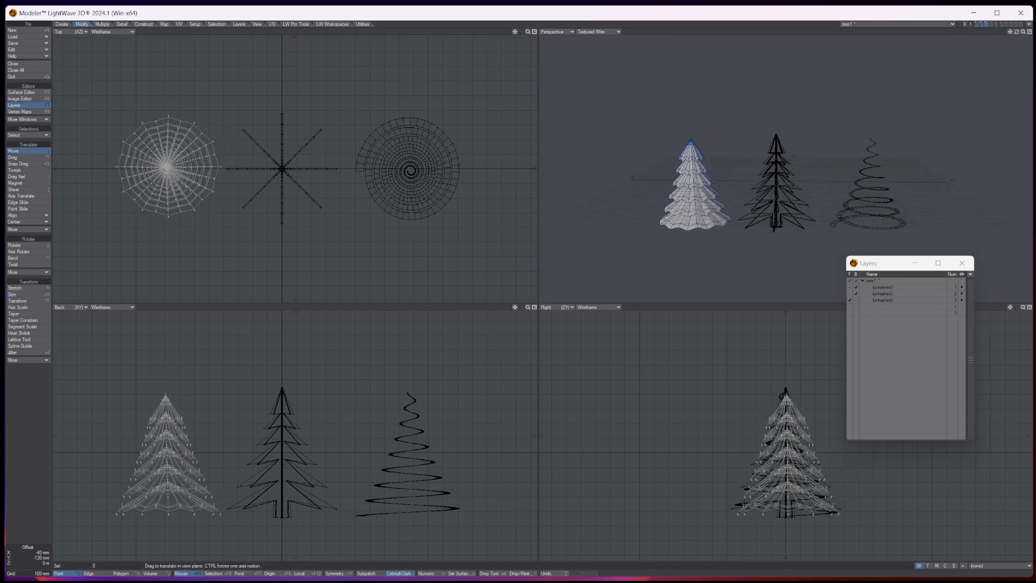
key(space)
Bring all three tree layers to the foreground, close the layer list and show the trees in an enlarged single perspective view
click(851, 281)
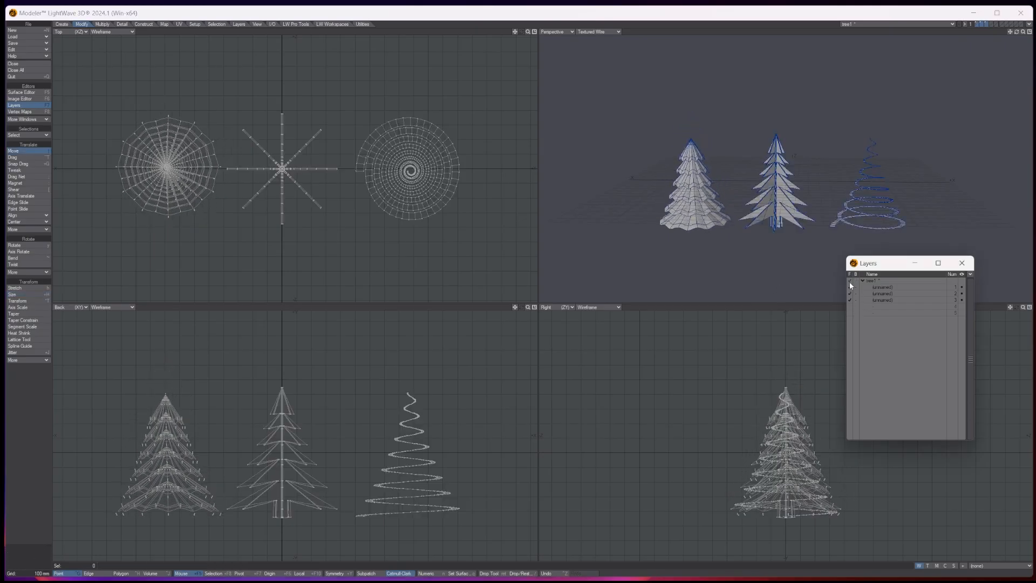
mouse_move(1023, 33)
mouse_down()
mouse_move(1033, 26)
mouse_move(1020, 34)
mouse_up()
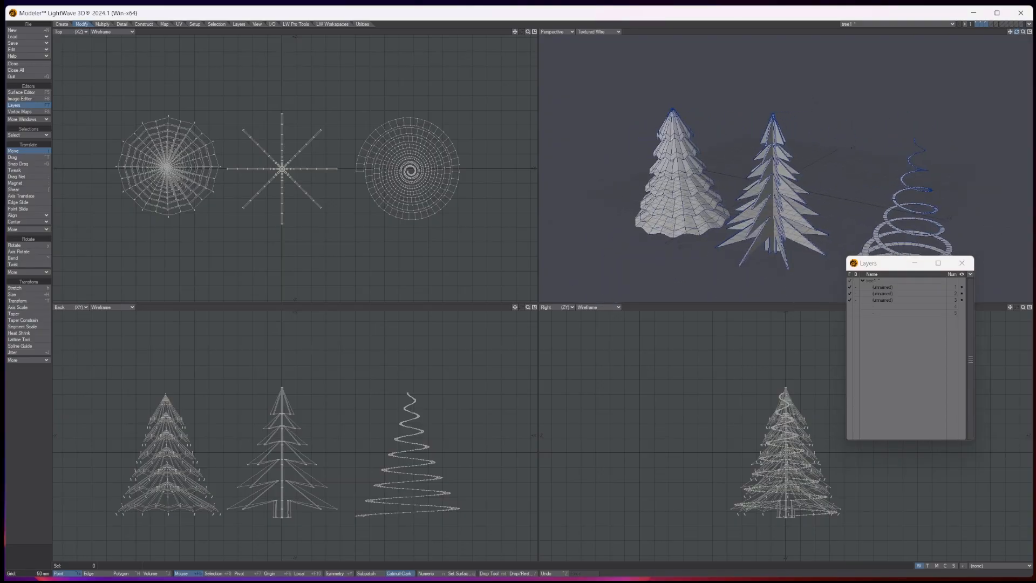
click(962, 262)
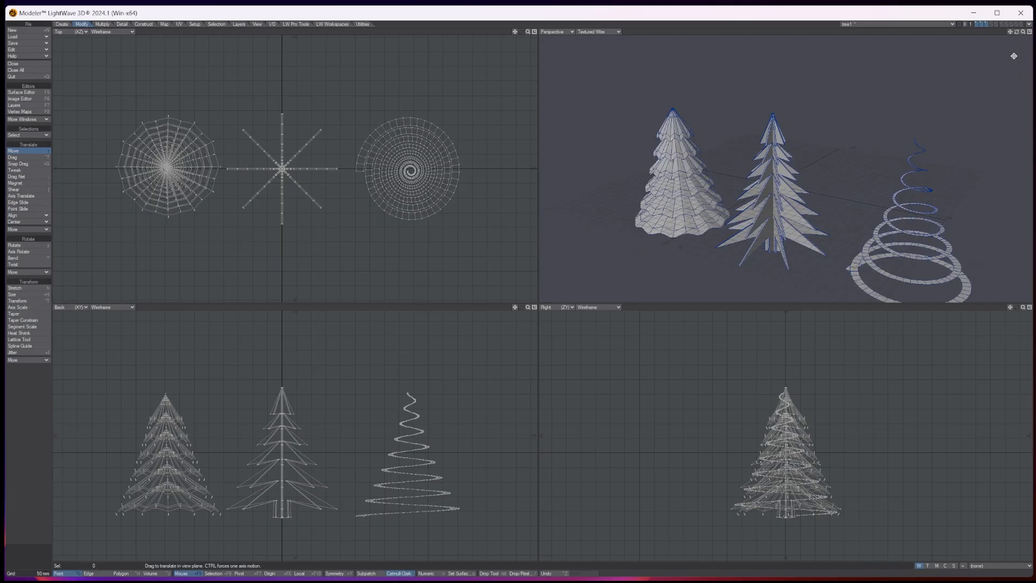
click(1030, 32)
drag(1023, 32, 1010, 57)
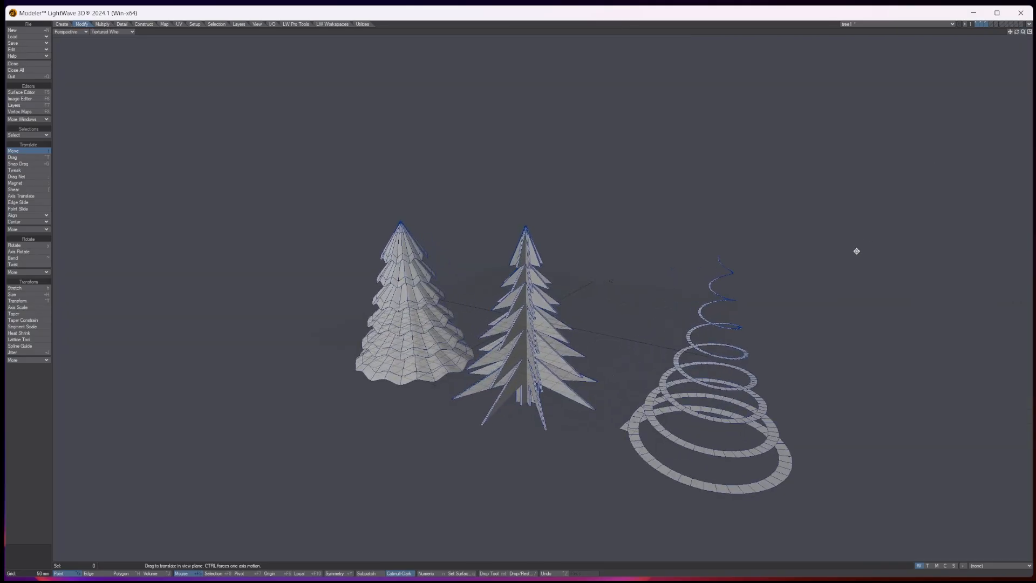